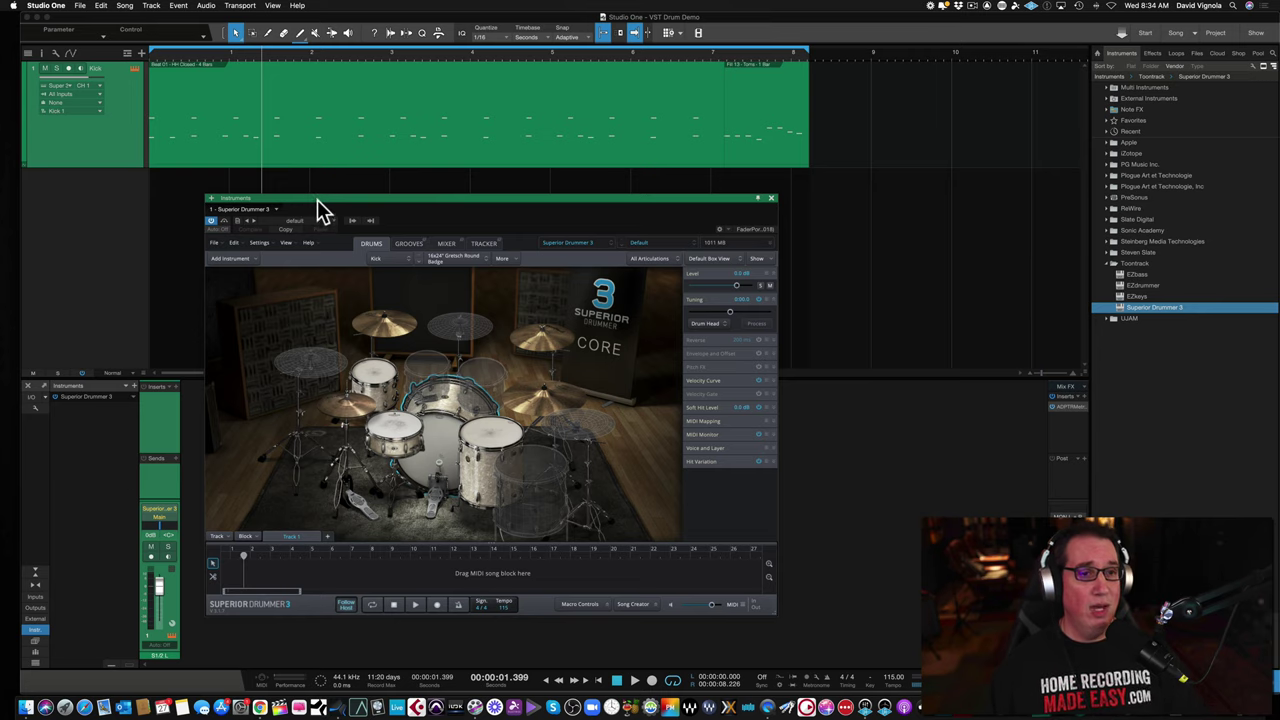
Look over the Grooves page of Superior Drummer 3 and return to its Drums page
drag(317, 197, 324, 201)
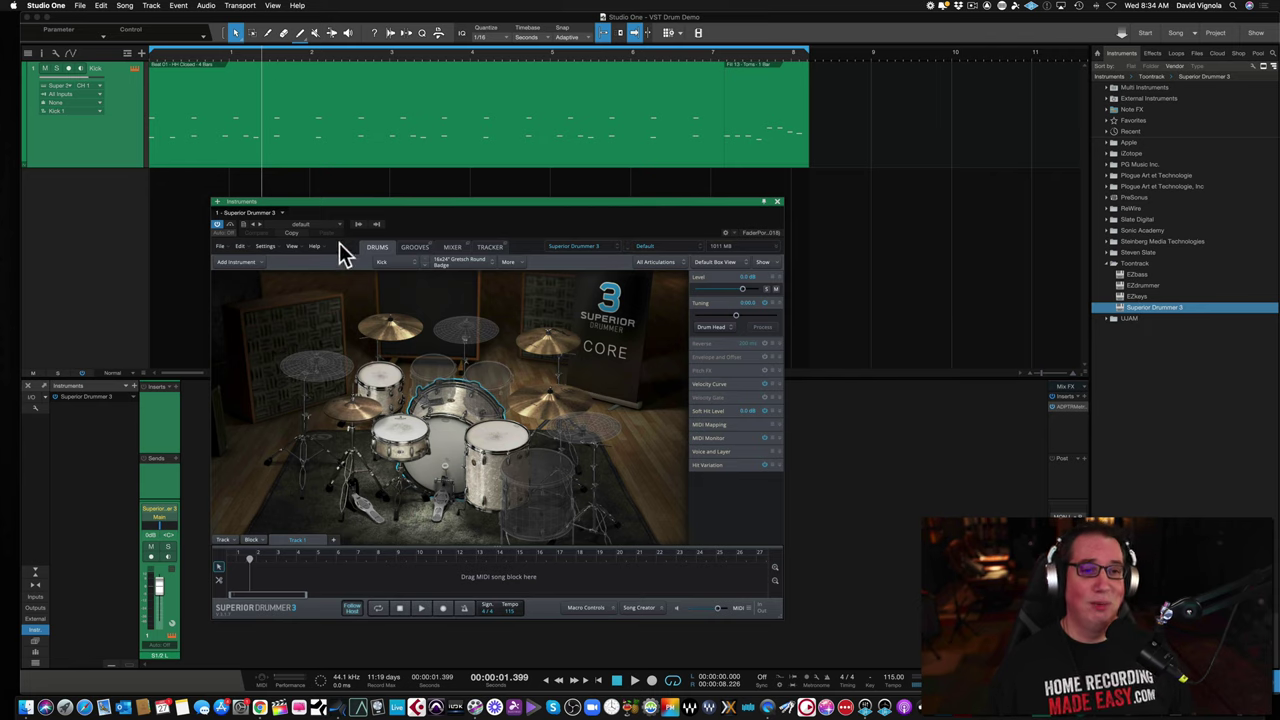
click(412, 247)
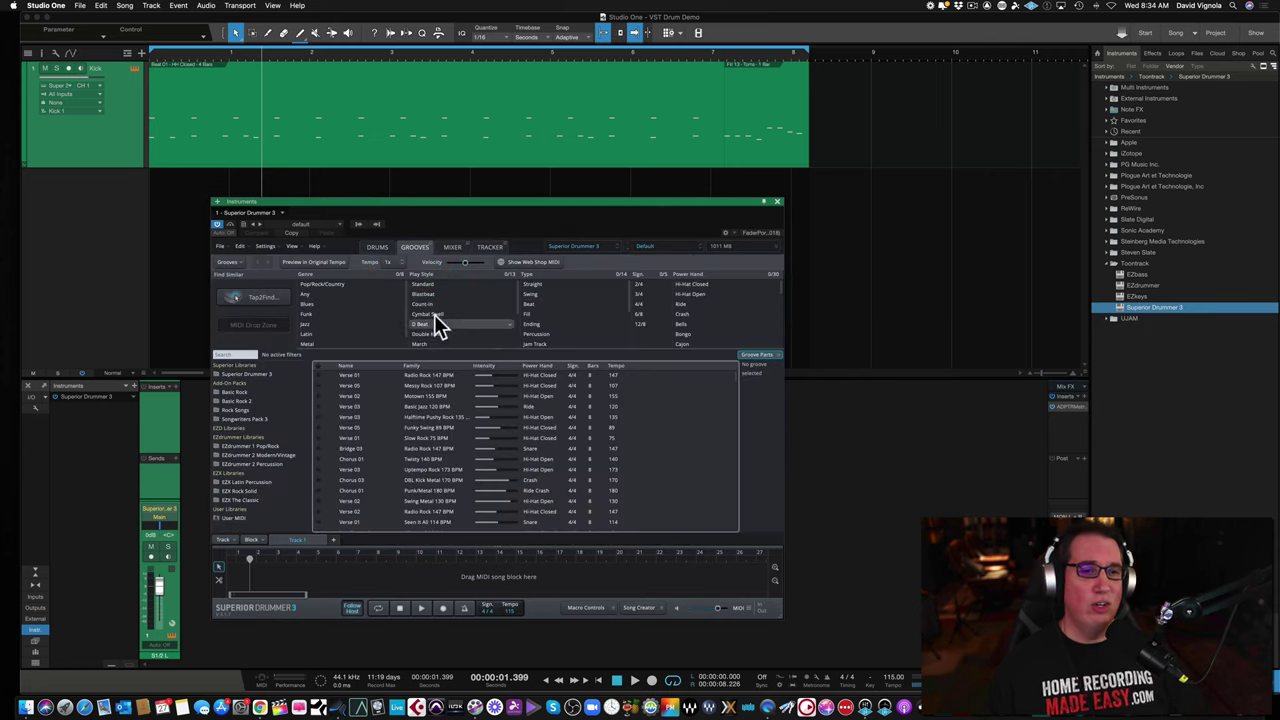
click(377, 250)
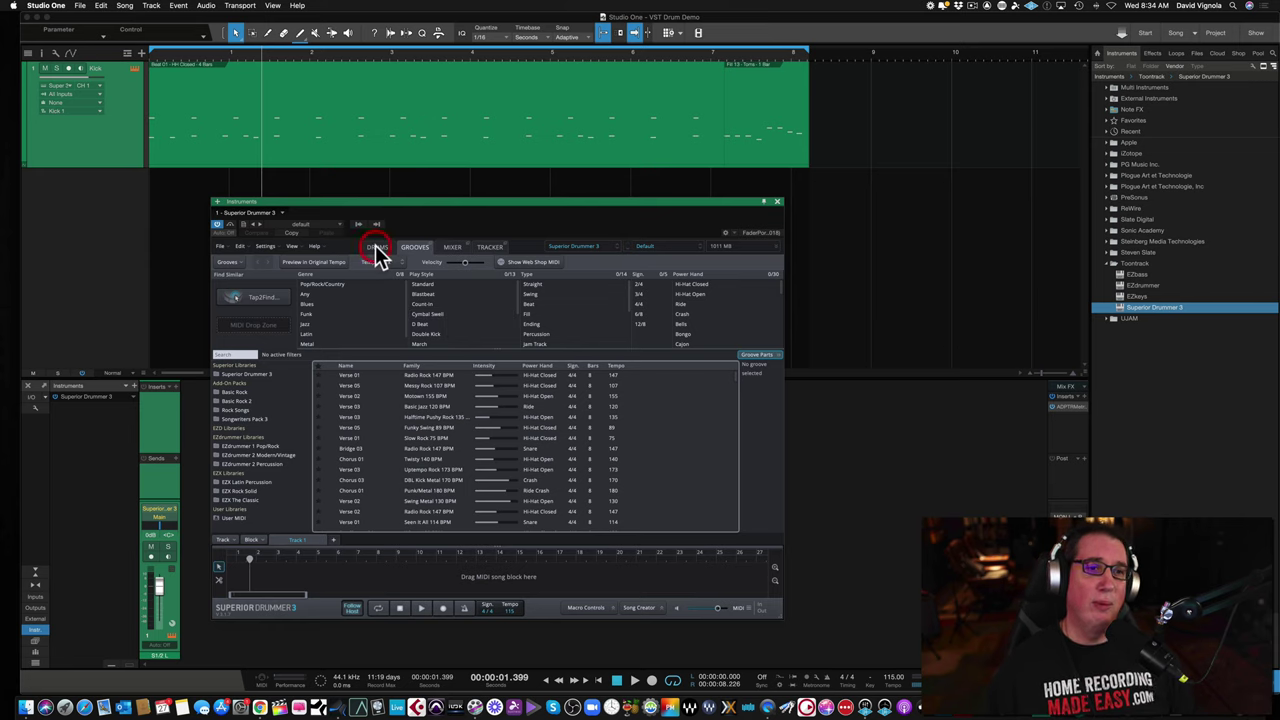
Lower the Superior Drummer 3 channel's volume to -2.5 dB and play the drum groove from the song start
key(space)
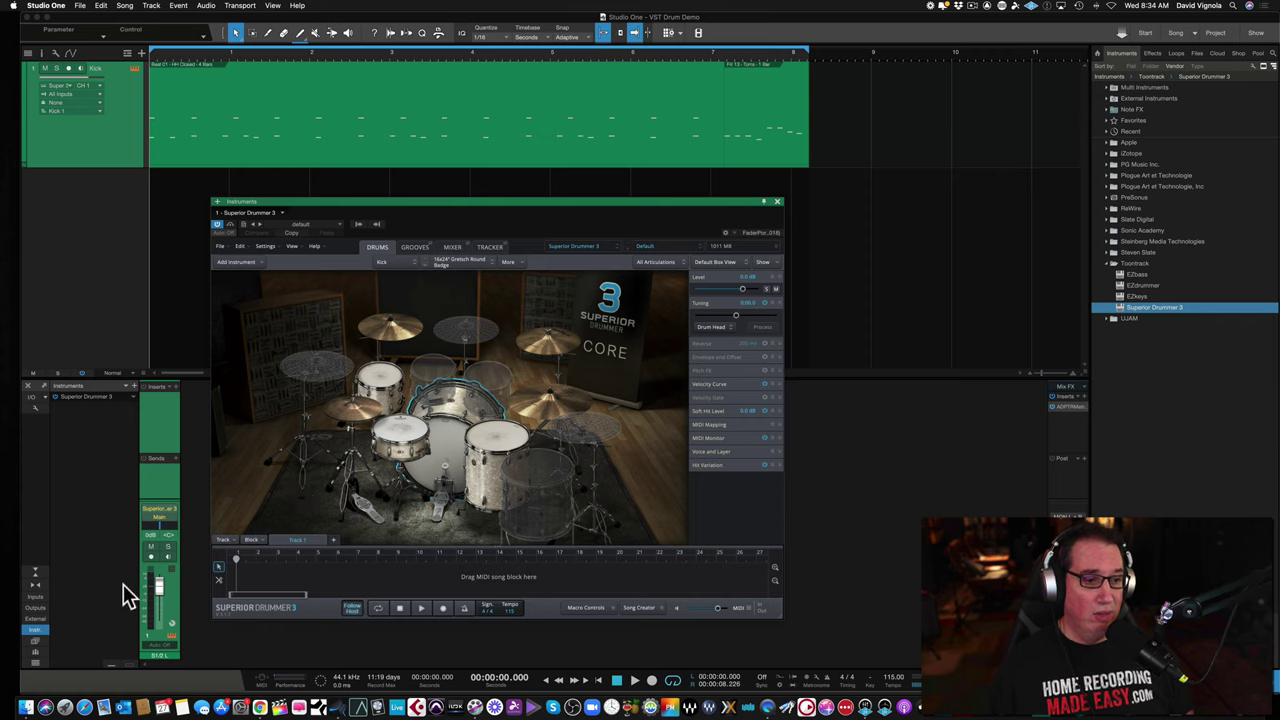
drag(157, 594, 157, 600)
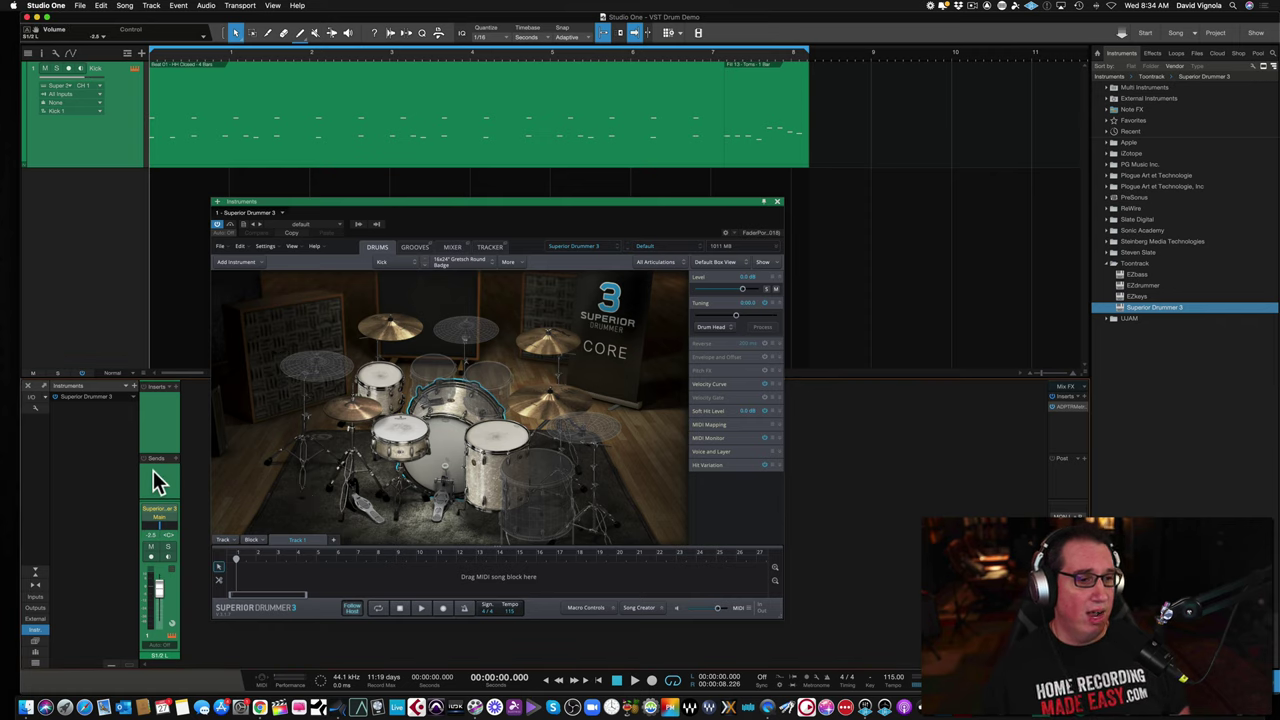
key(space)
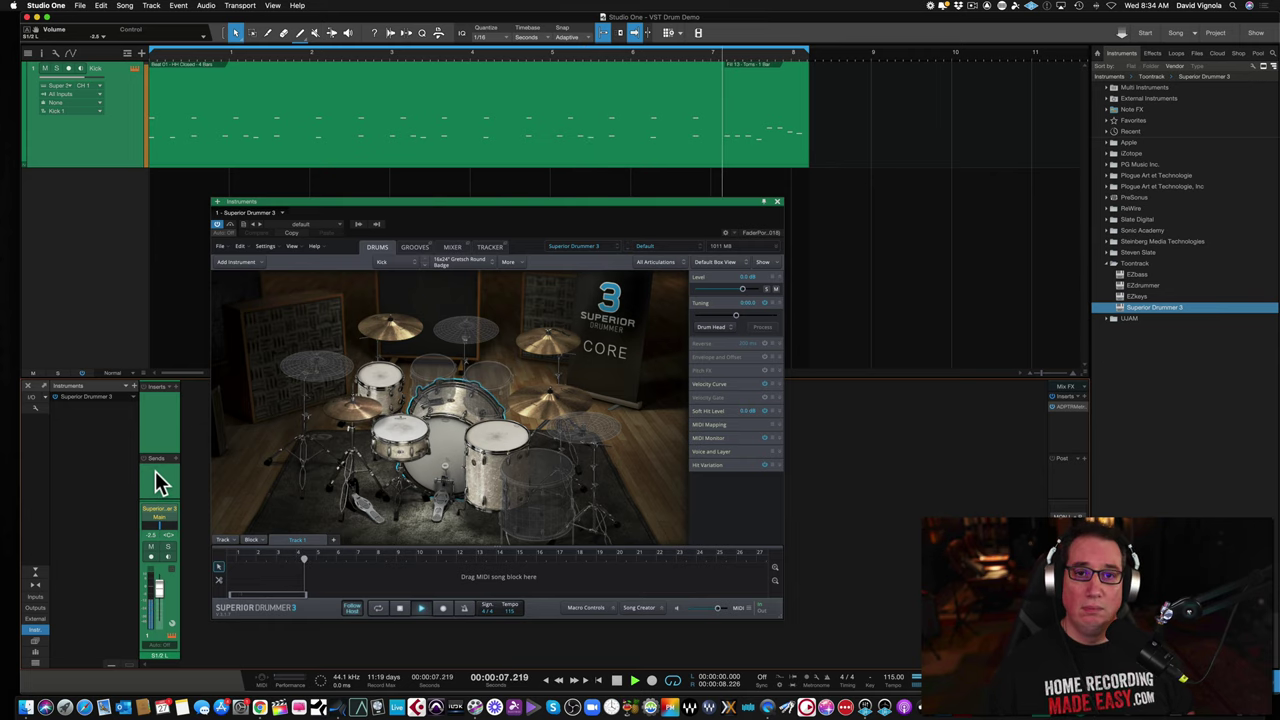
key(space)
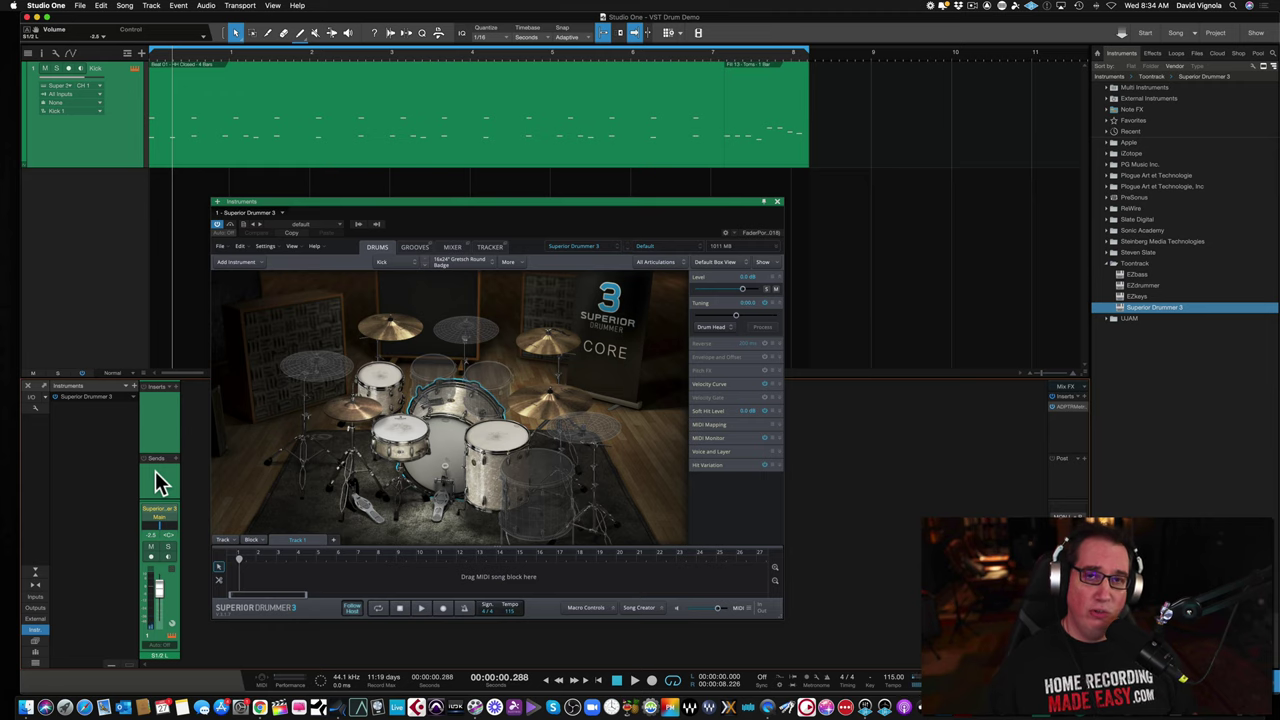
Expand Superior Drummer 3 in the console's instrument rack to list its individual outputs
drag(375, 199, 497, 226)
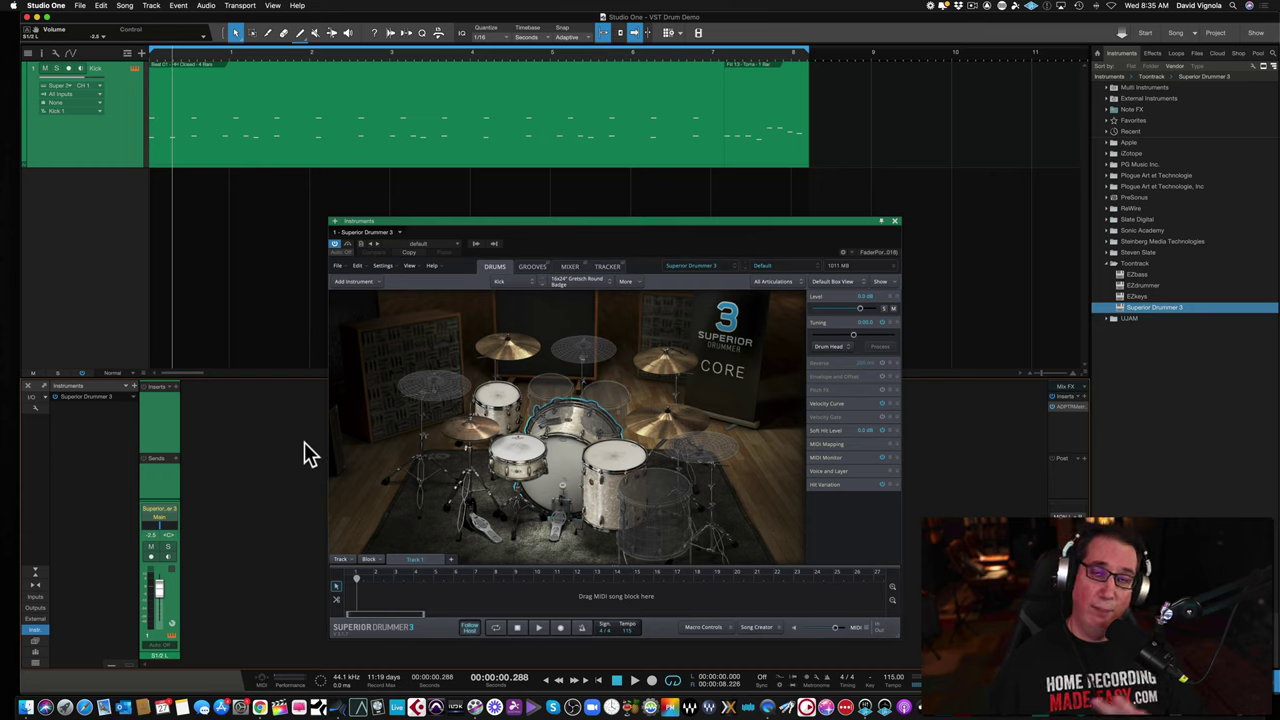
click(131, 396)
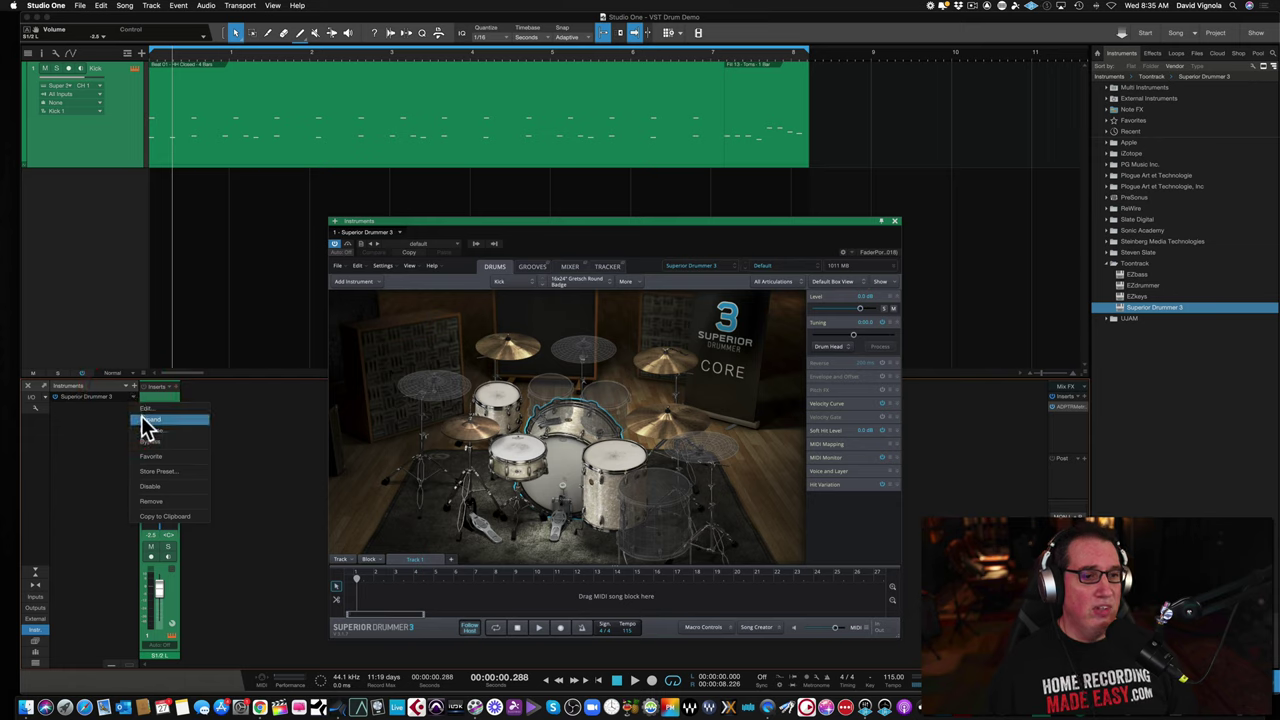
click(147, 419)
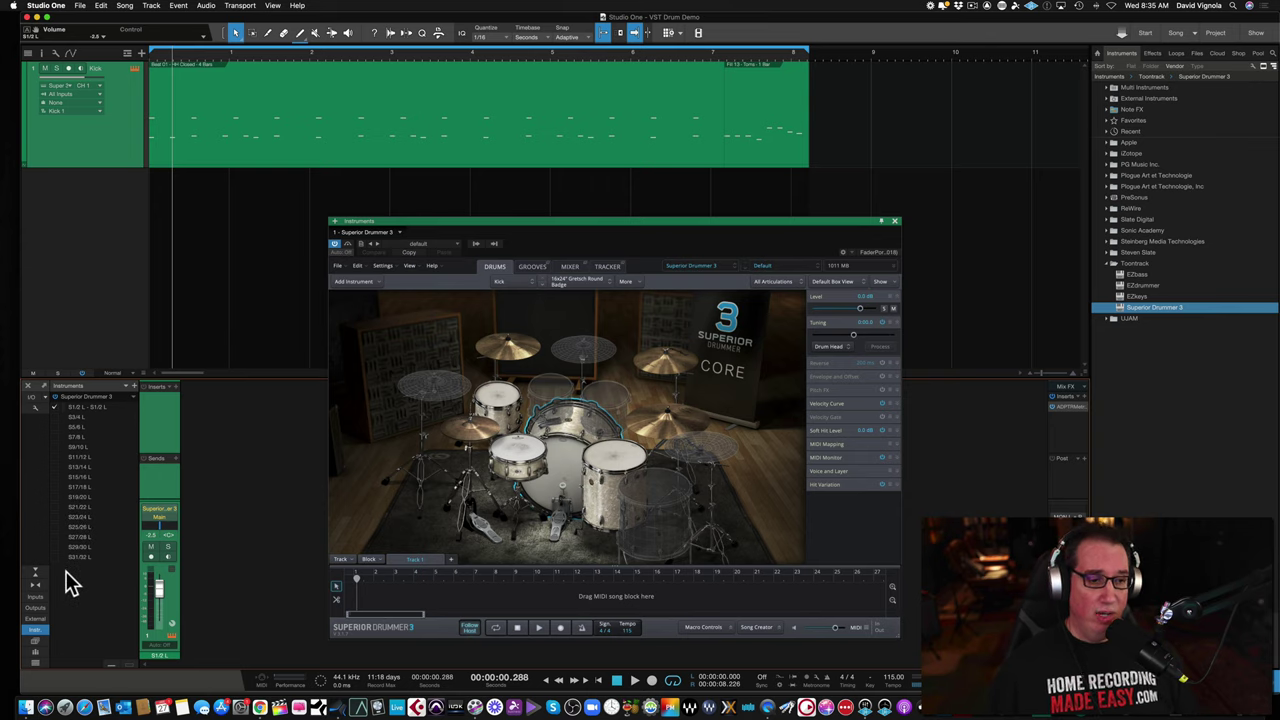
Show Superior Drummer 3's internal mixer and place its window clear of the console's drum channels
click(566, 266)
drag(524, 220, 479, 230)
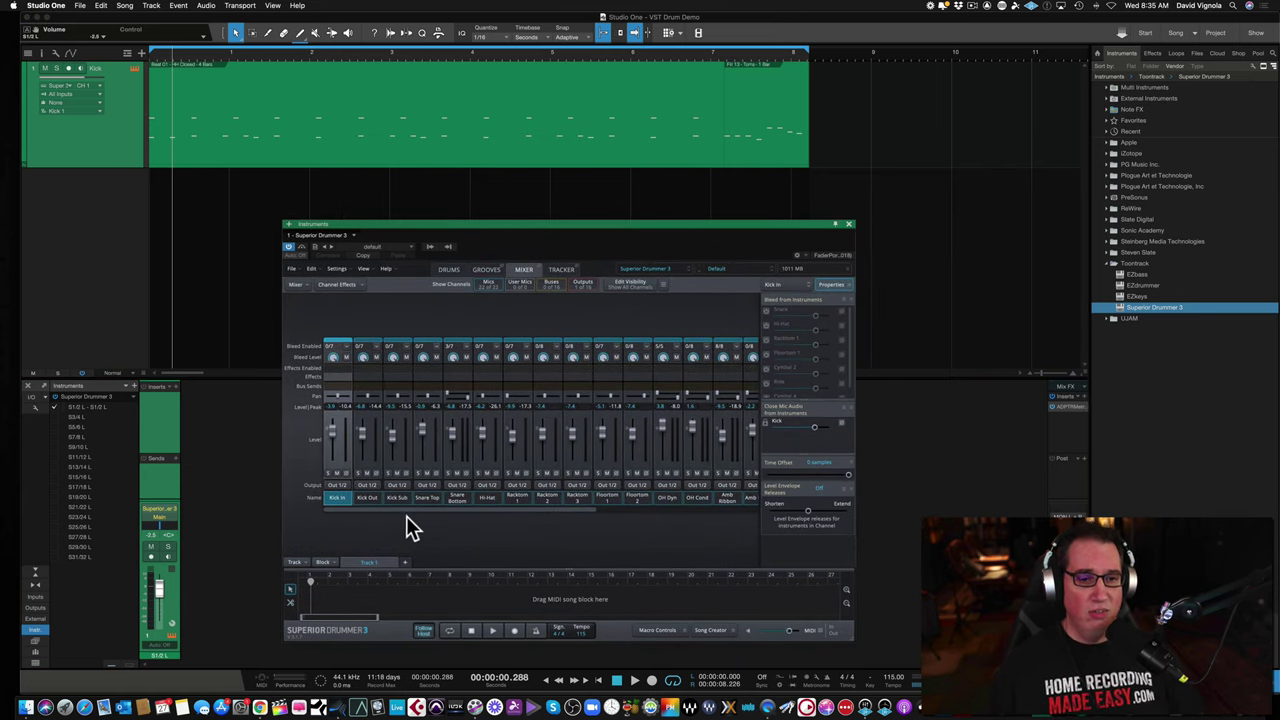
mouse_move(408, 508)
mouse_down()
mouse_move(624, 503)
mouse_move(385, 513)
mouse_up()
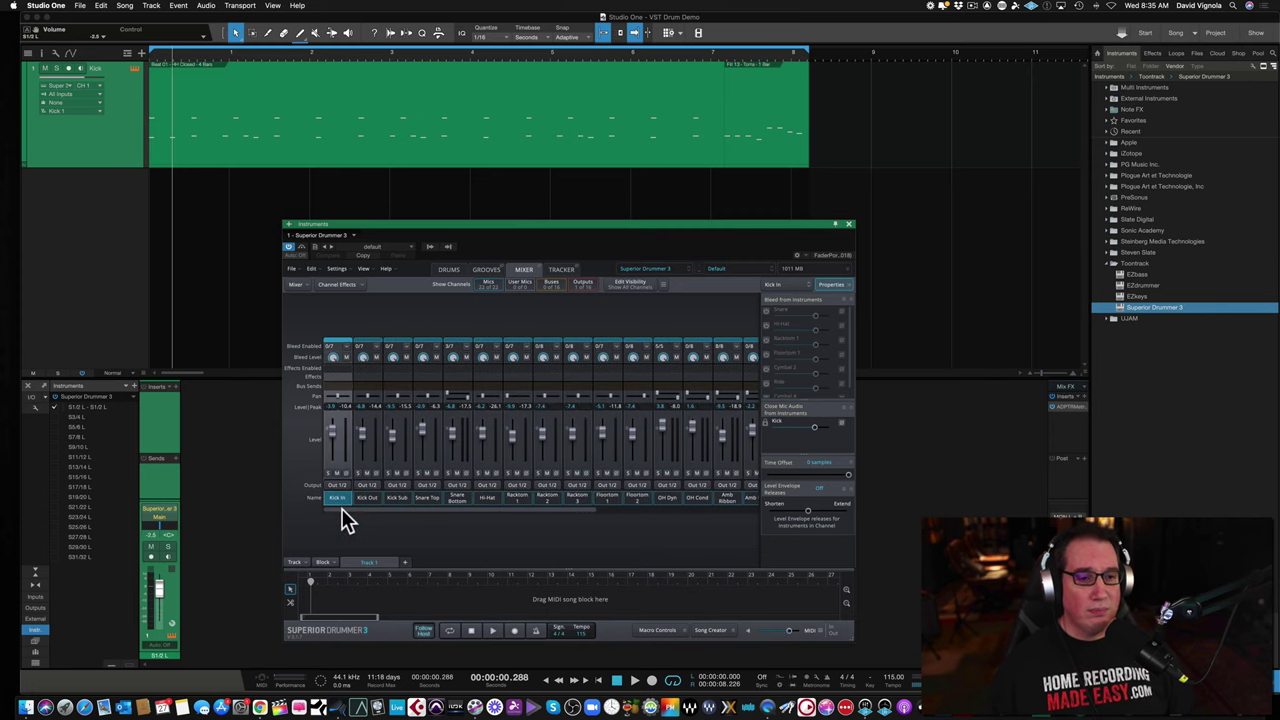
click(343, 508)
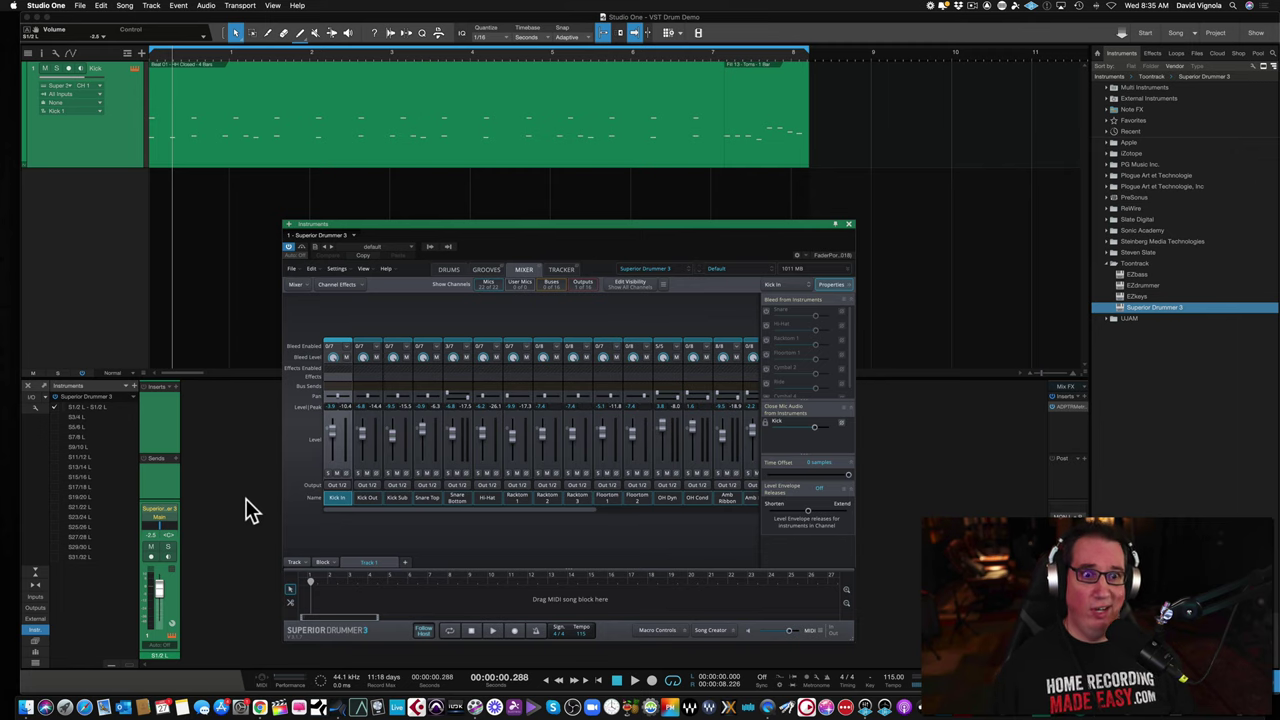
drag(444, 222, 583, 232)
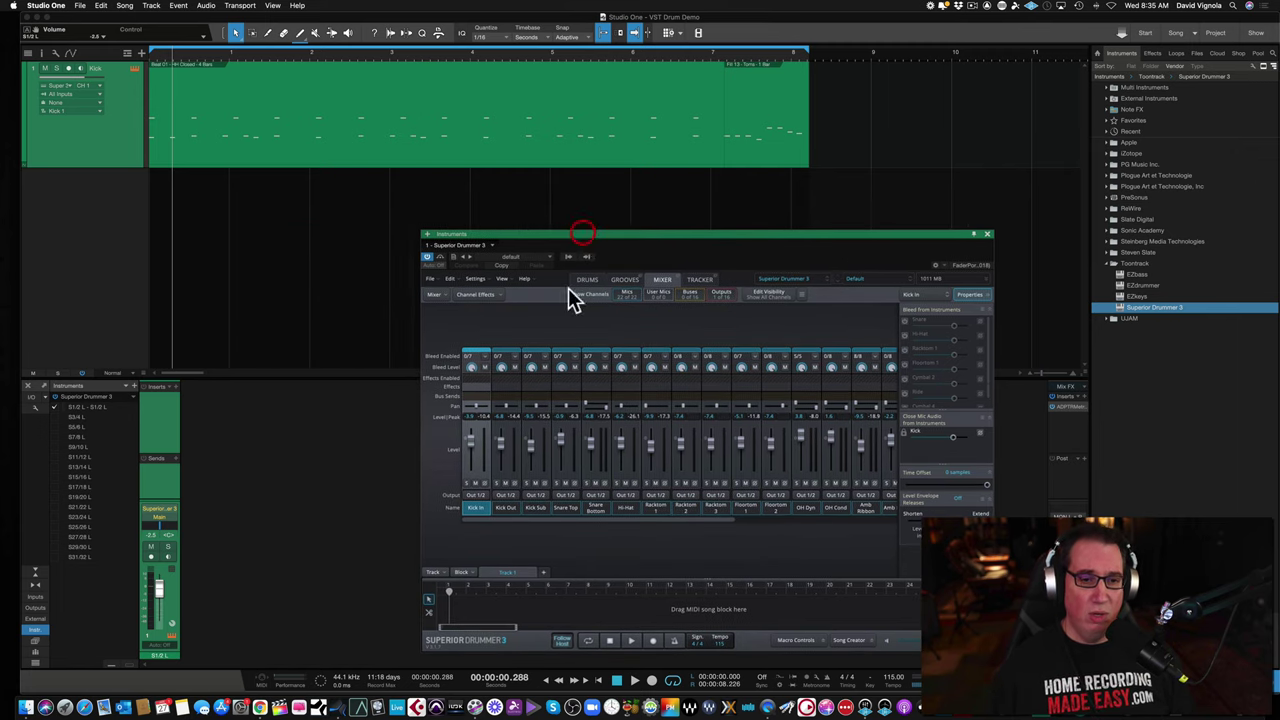
Route the Kick Out channel to Out 3/4 and the Kick Sub channel to Out 5/6
click(499, 494)
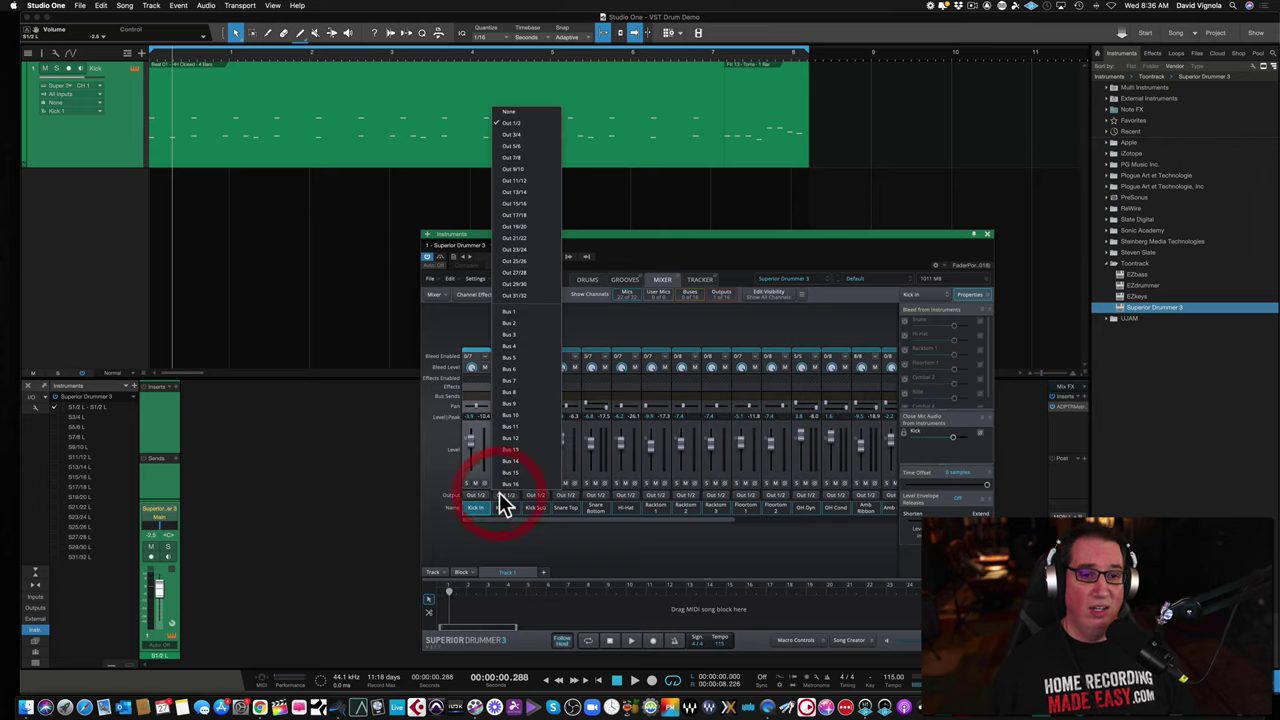
click(510, 134)
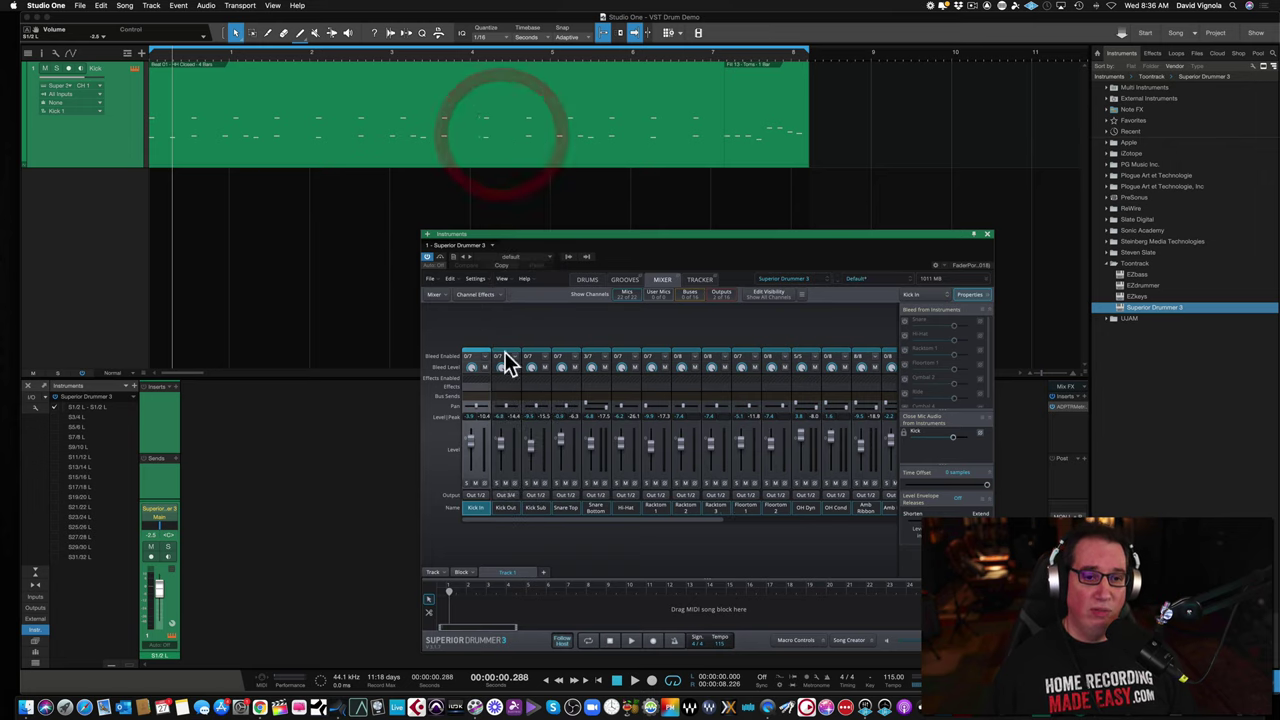
click(532, 494)
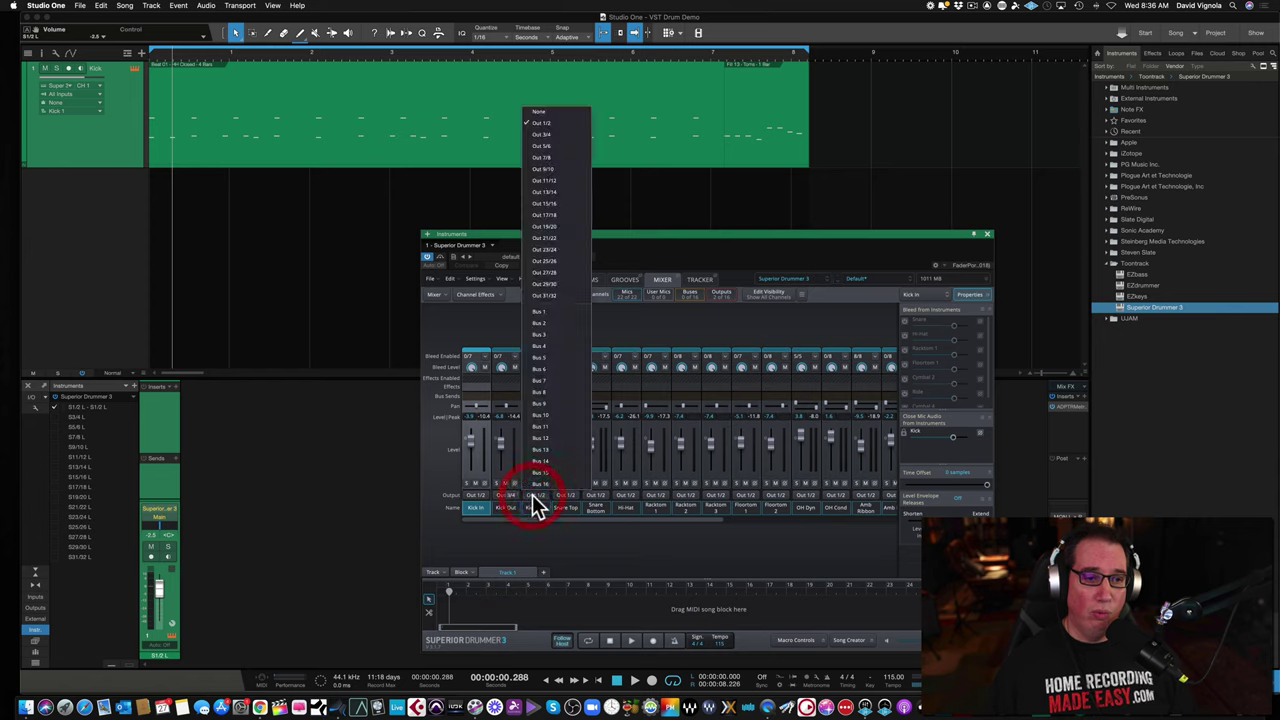
click(534, 146)
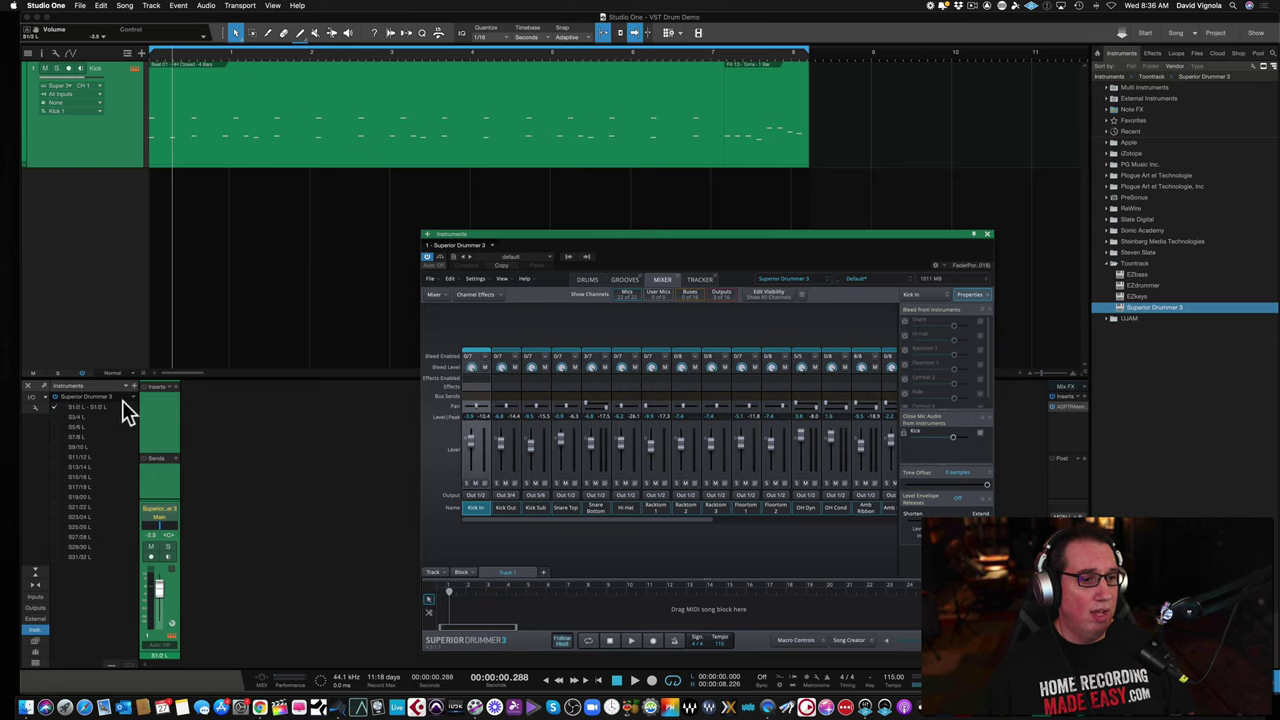
Activate the instrument outputs S3/4 and S5/6 so each gets its own console channel
click(52, 416)
click(54, 427)
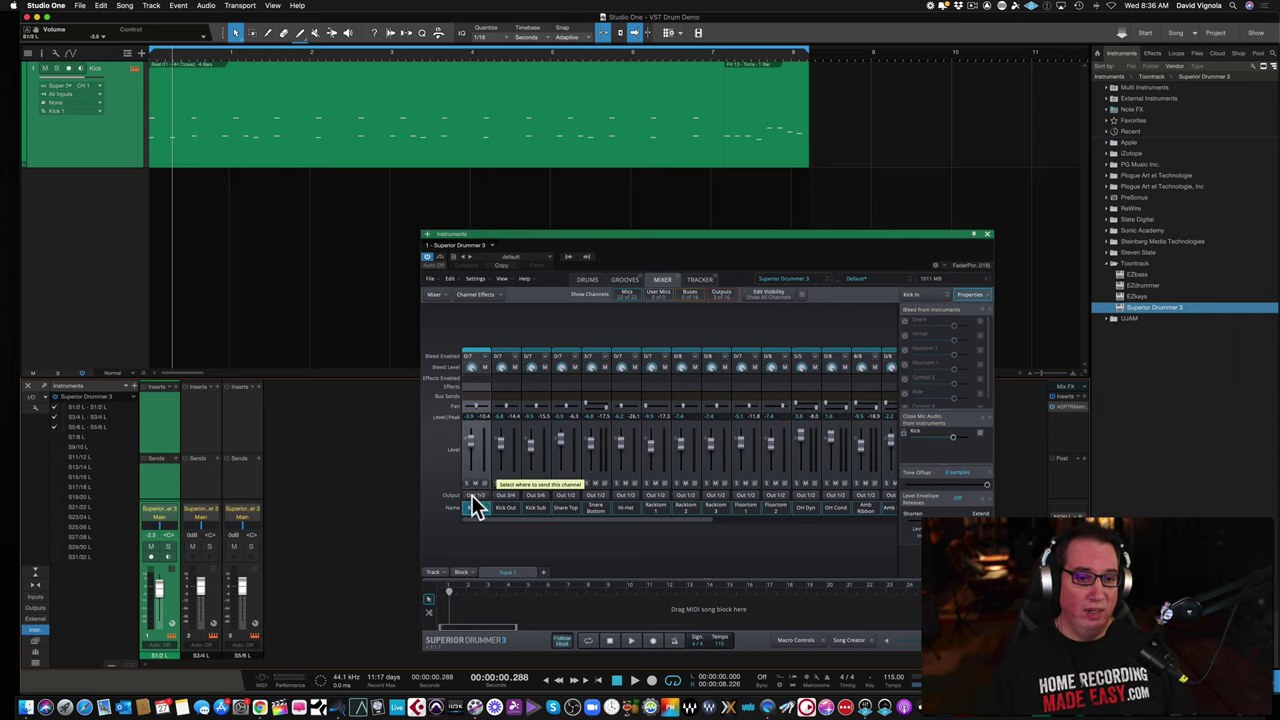
Route the Kick Out and Kick Sub channels back to Out 1/2 together with Kick In
click(509, 494)
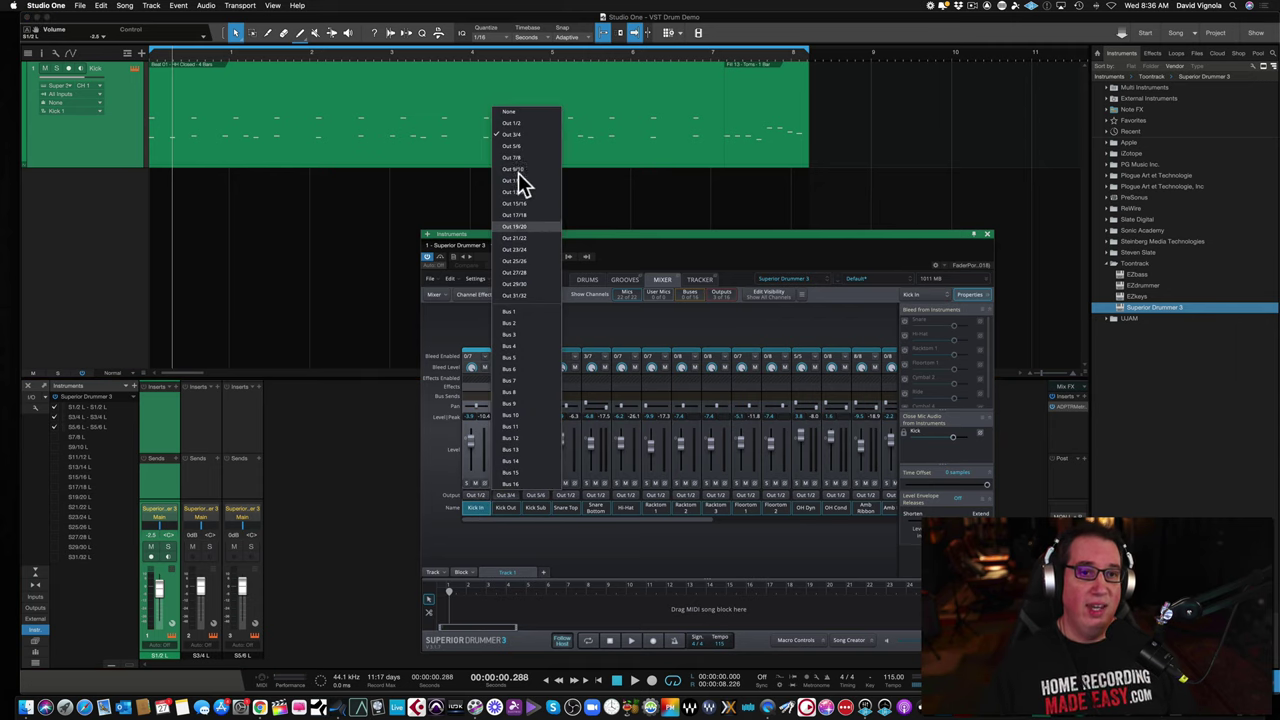
click(512, 123)
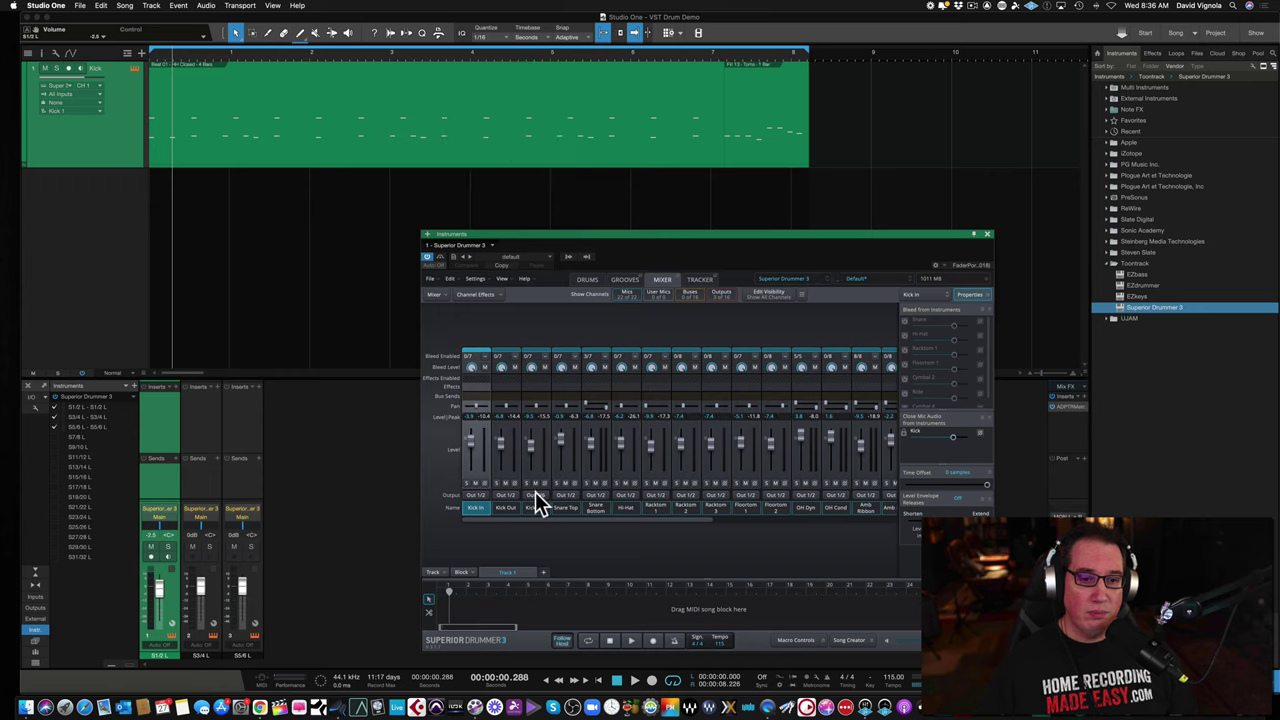
click(535, 493)
click(534, 123)
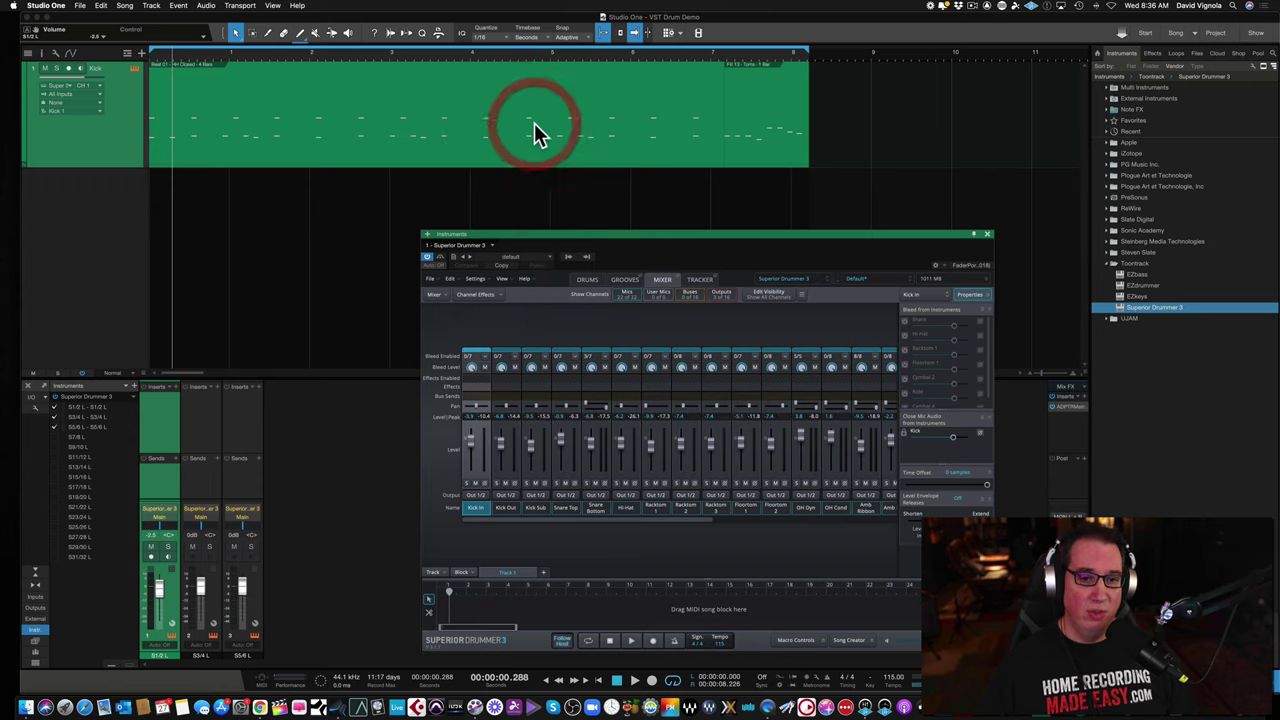
Route Snare Top and Snare Bottom to Out 3/4 and the Hi-Hat to Out 5/6
click(564, 494)
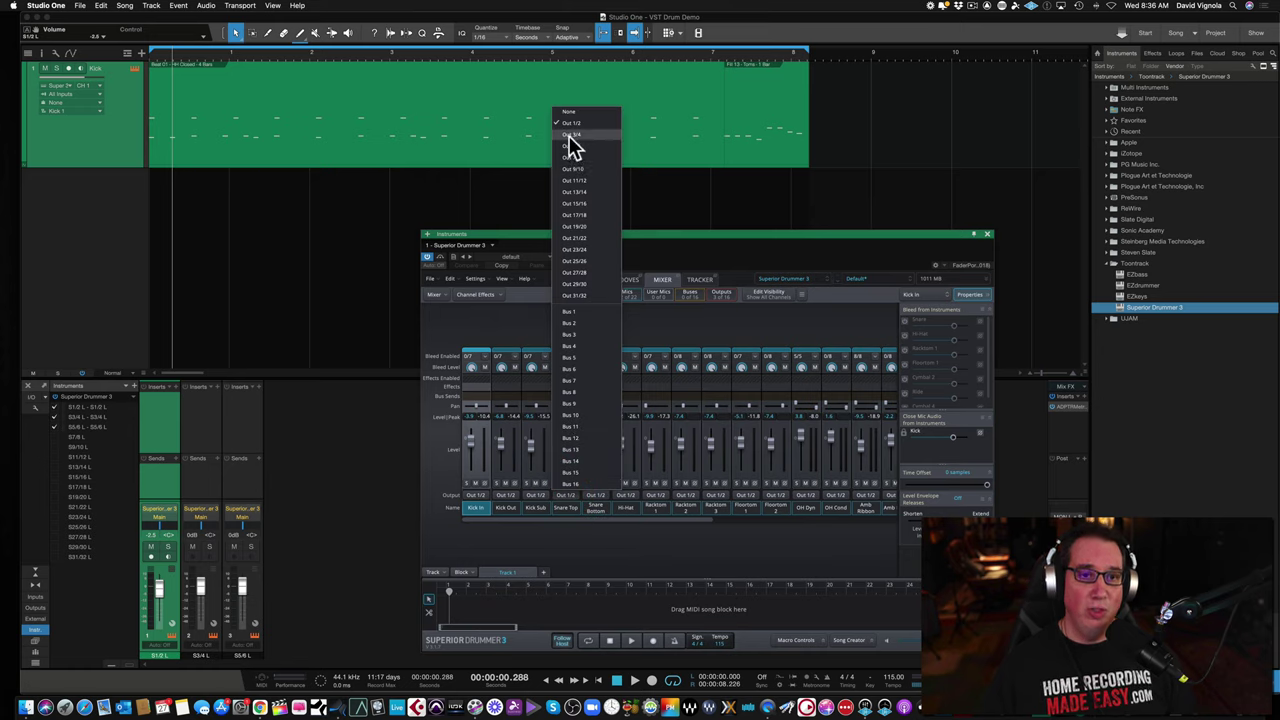
click(571, 134)
click(598, 494)
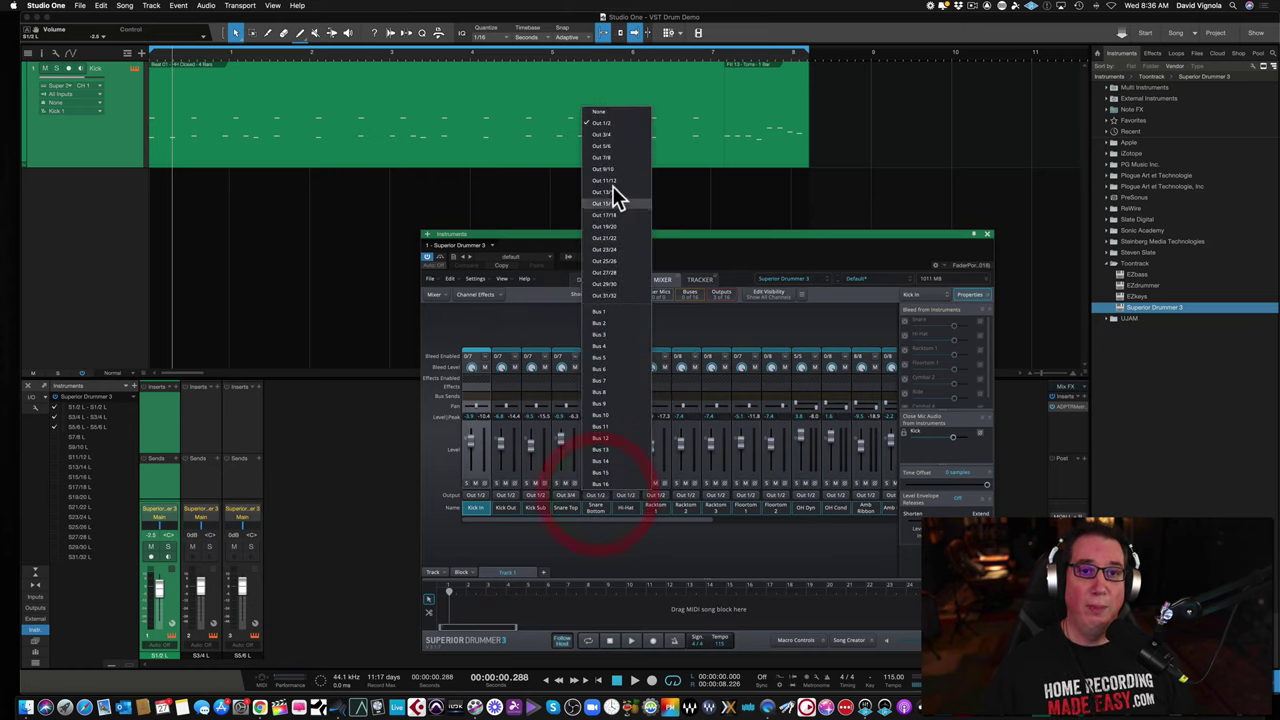
click(599, 135)
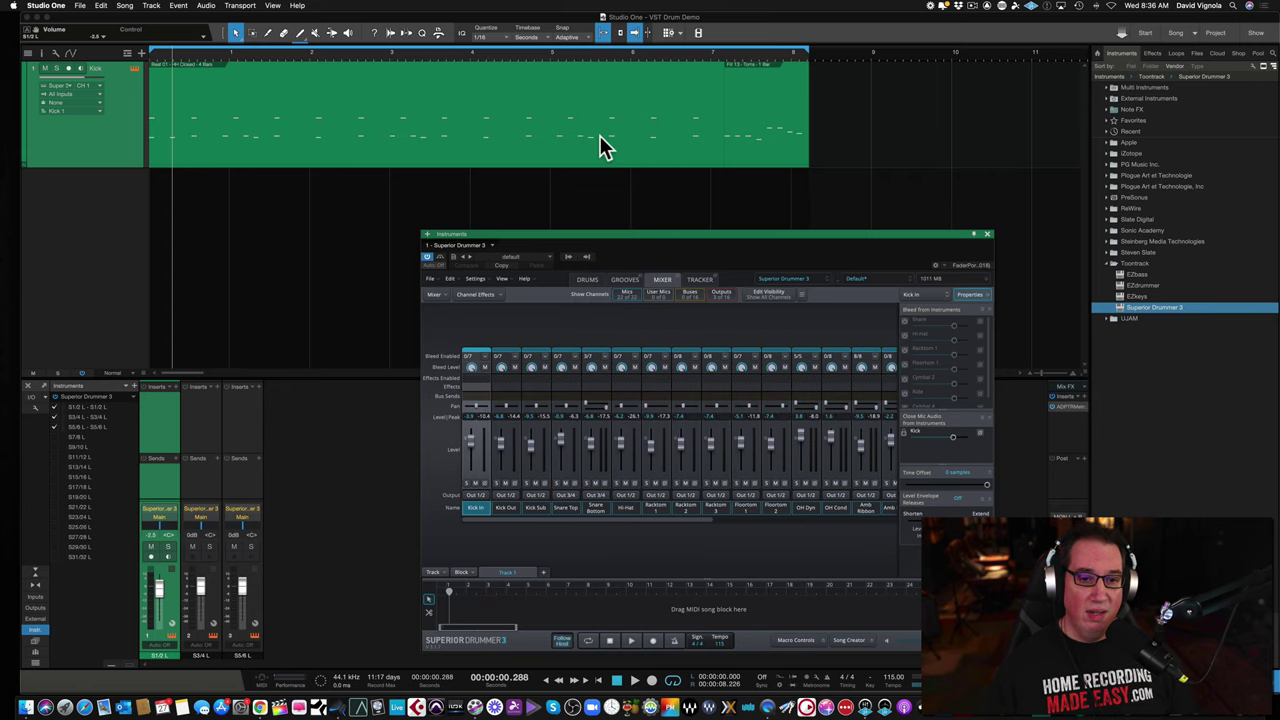
click(626, 494)
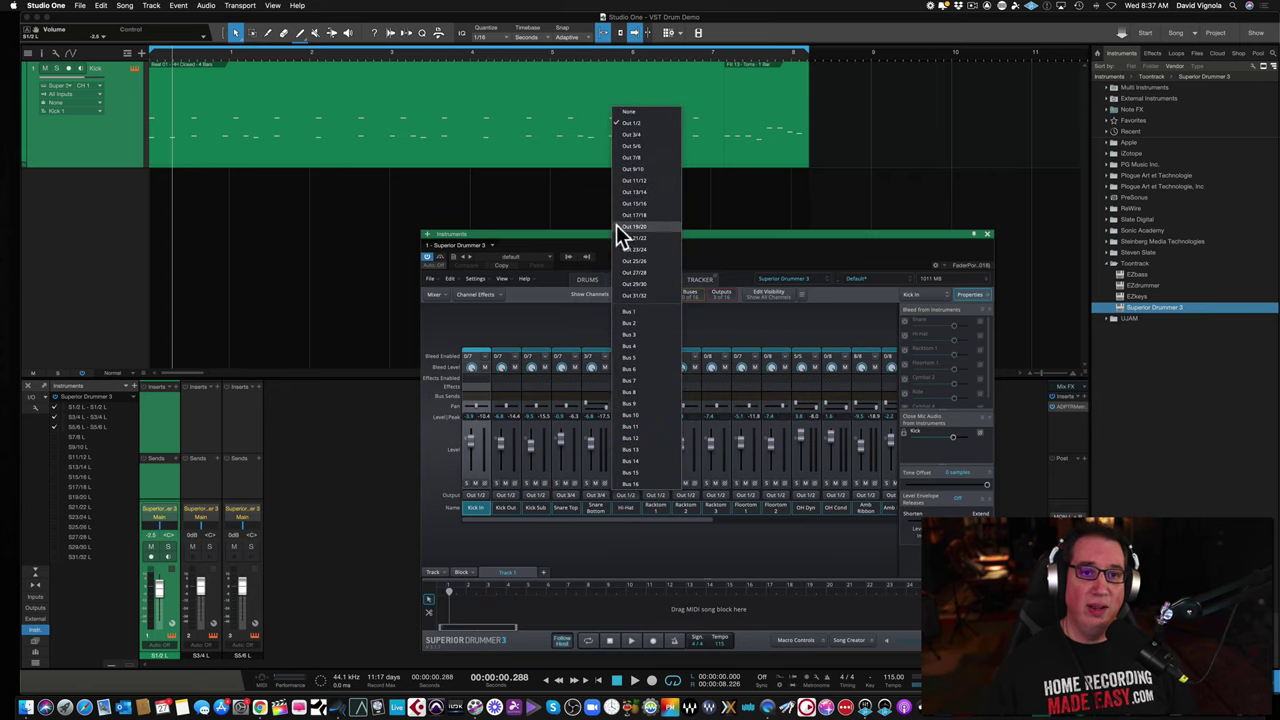
click(622, 146)
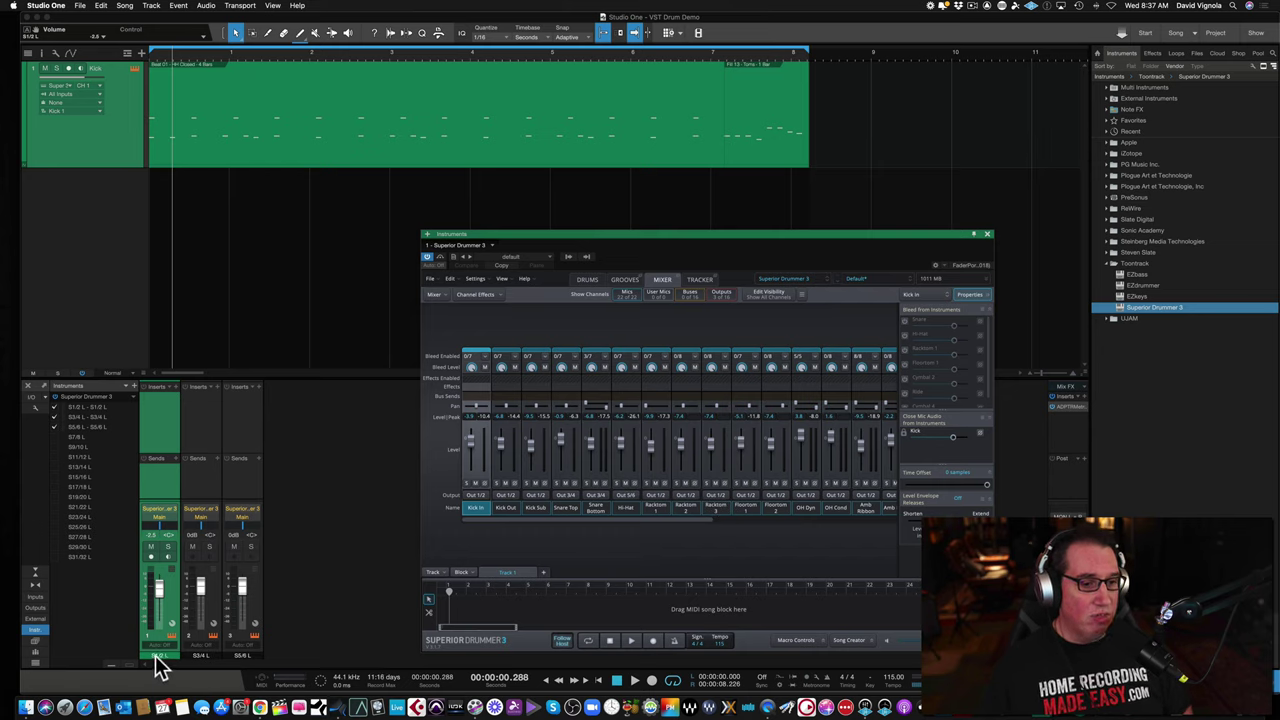
Select the S1/2, S3/4 and S5/6 console channels in turn and disarm recording on the first one
click(152, 479)
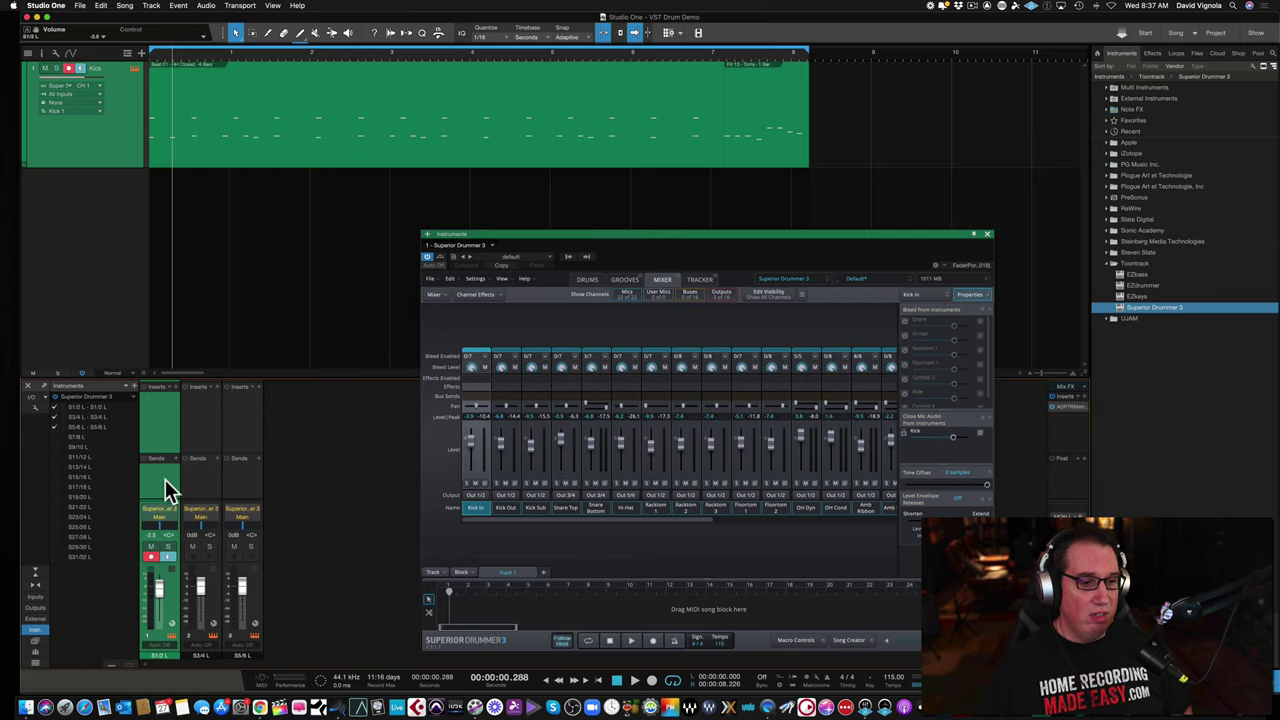
click(198, 480)
click(239, 480)
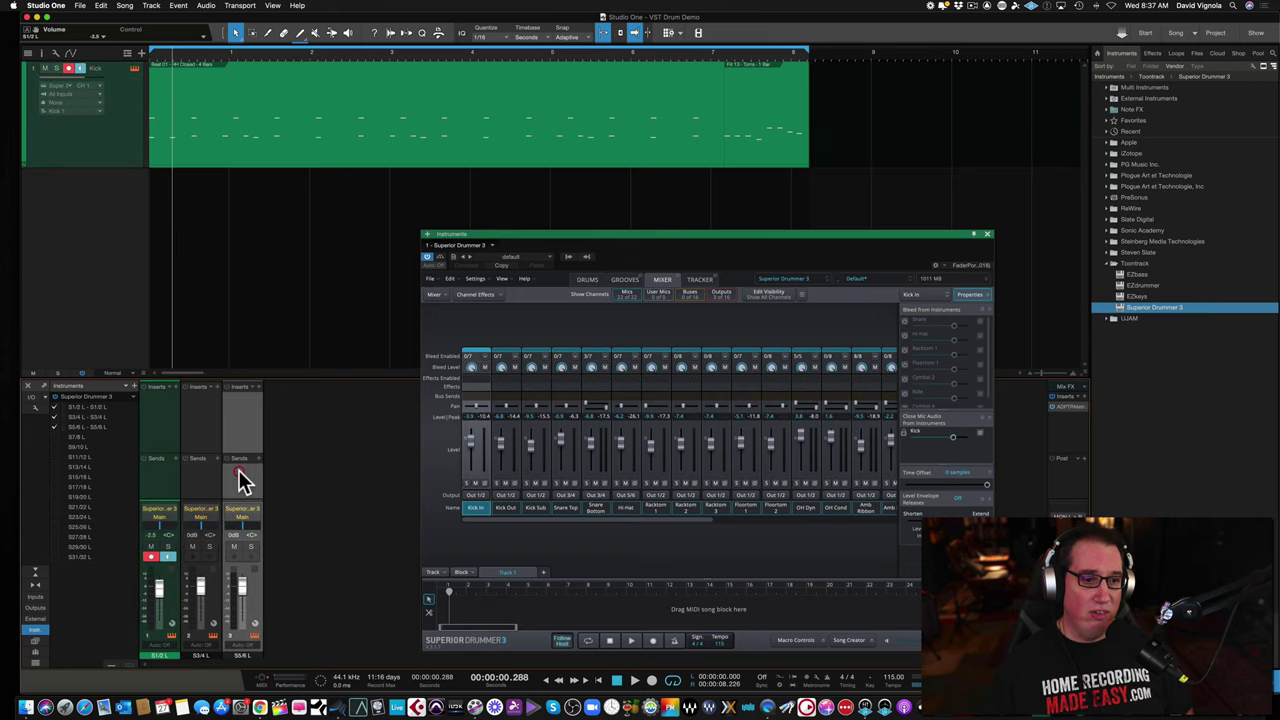
click(147, 556)
Play the song and solo the S1/2, S3/4 and S5/6 channels one at a time, ending with no solo active
key(space)
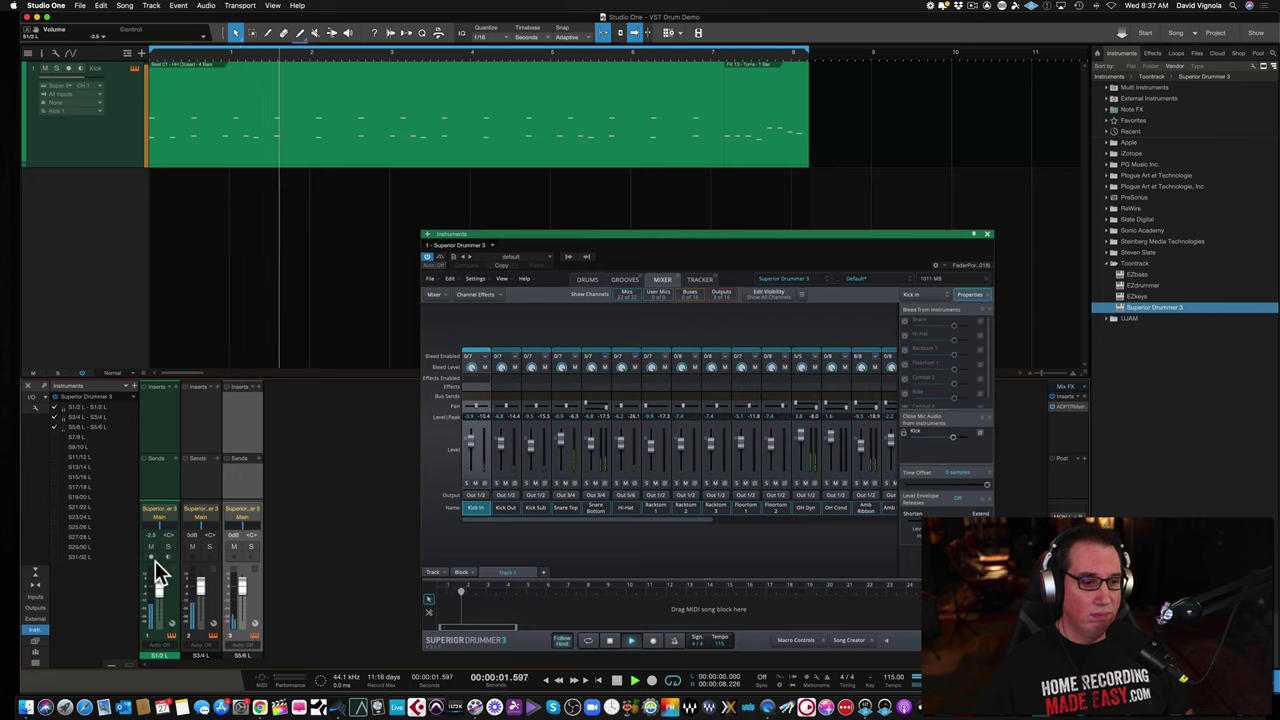
click(166, 547)
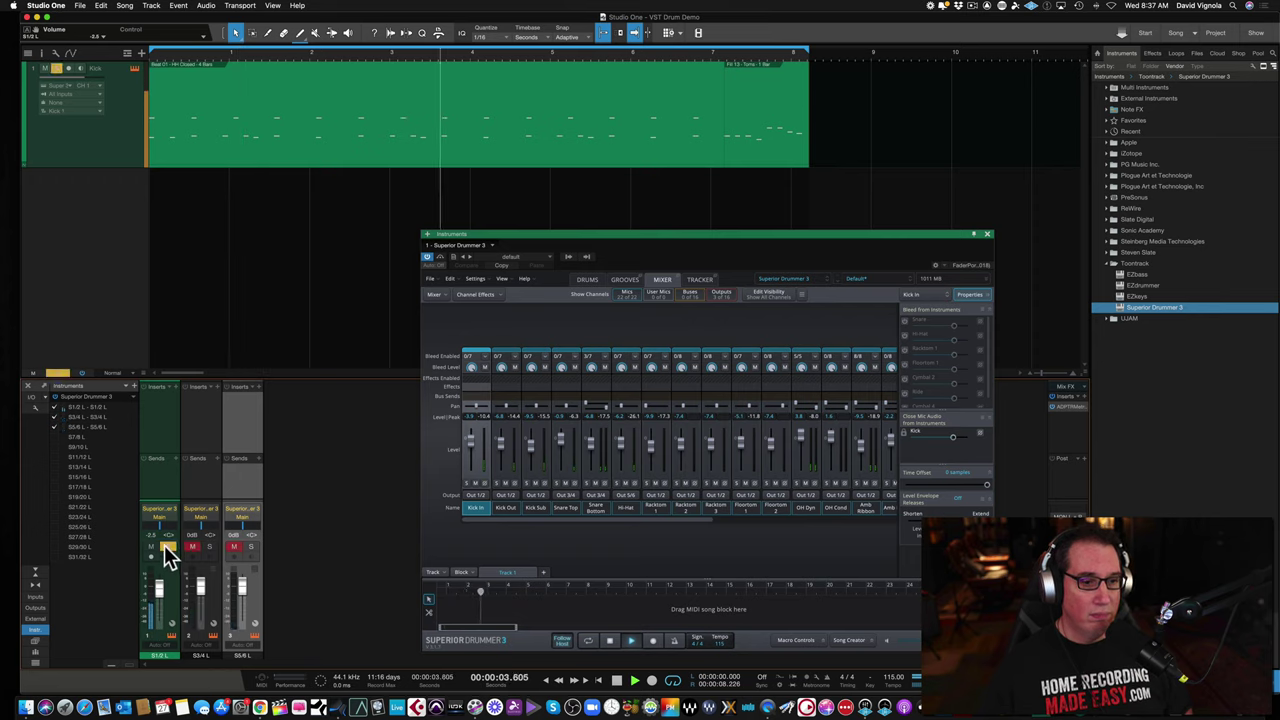
click(166, 547)
click(210, 548)
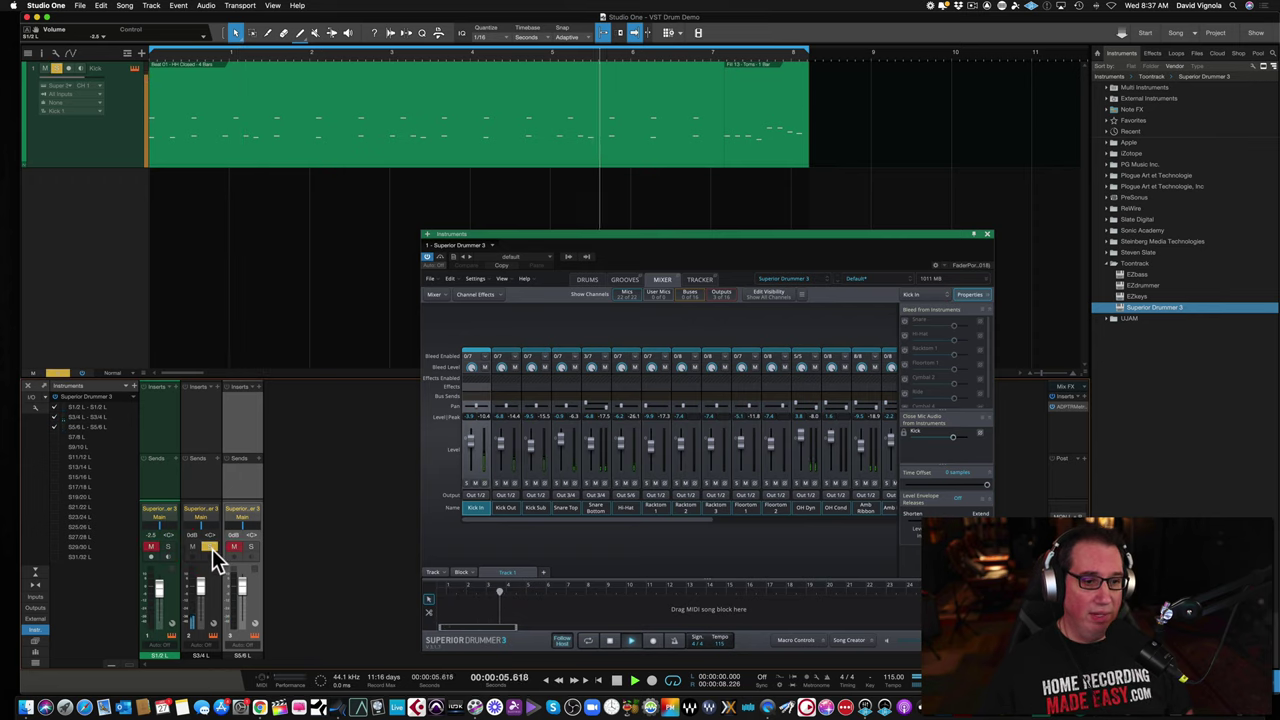
click(210, 547)
click(251, 547)
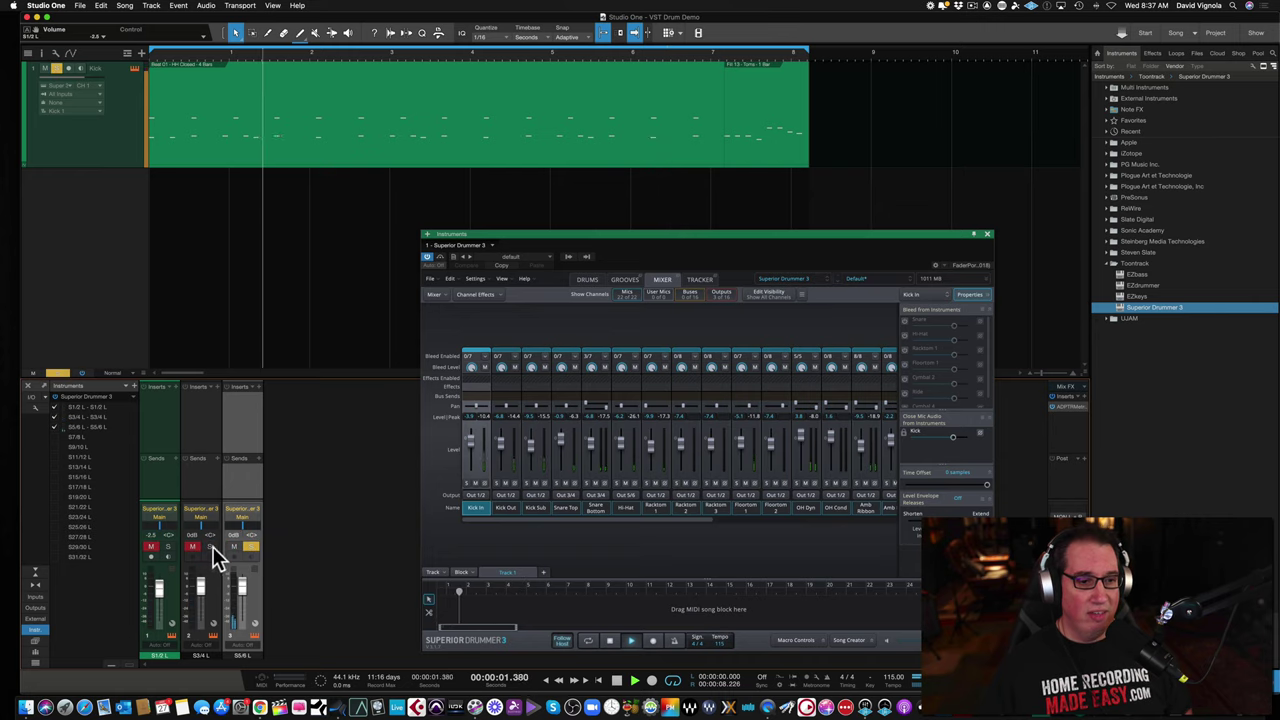
click(250, 547)
click(207, 547)
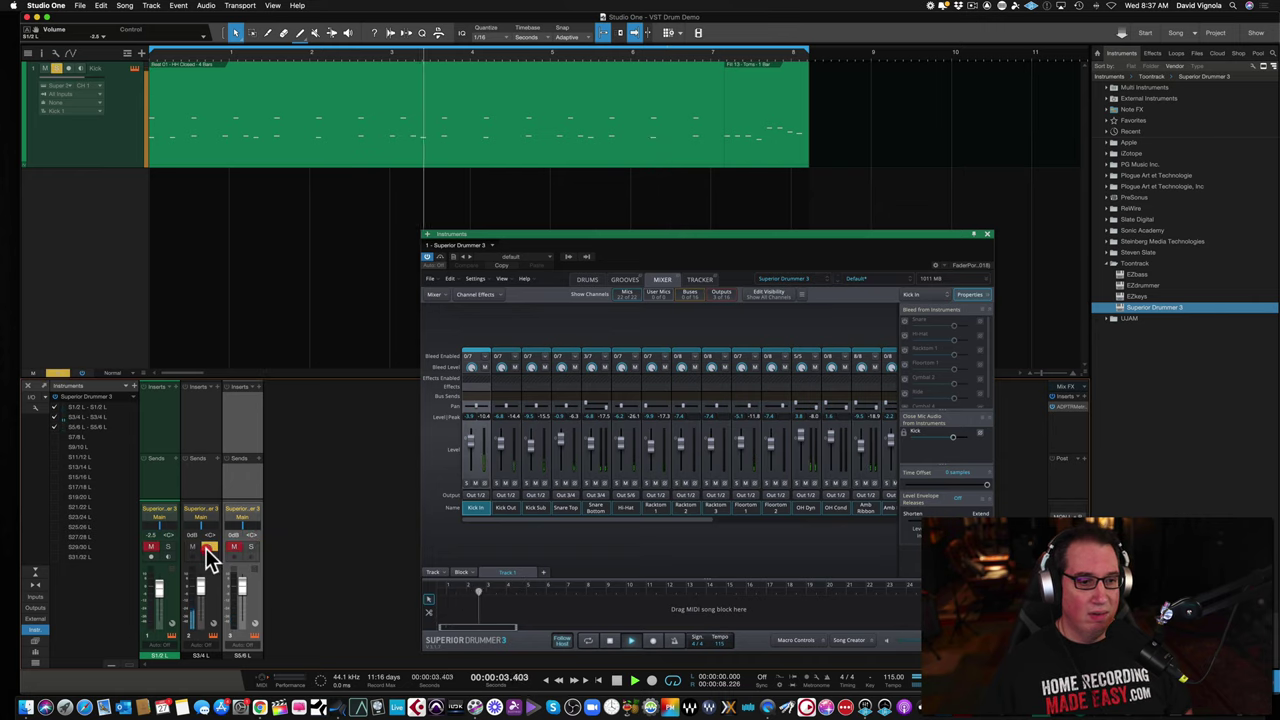
click(208, 547)
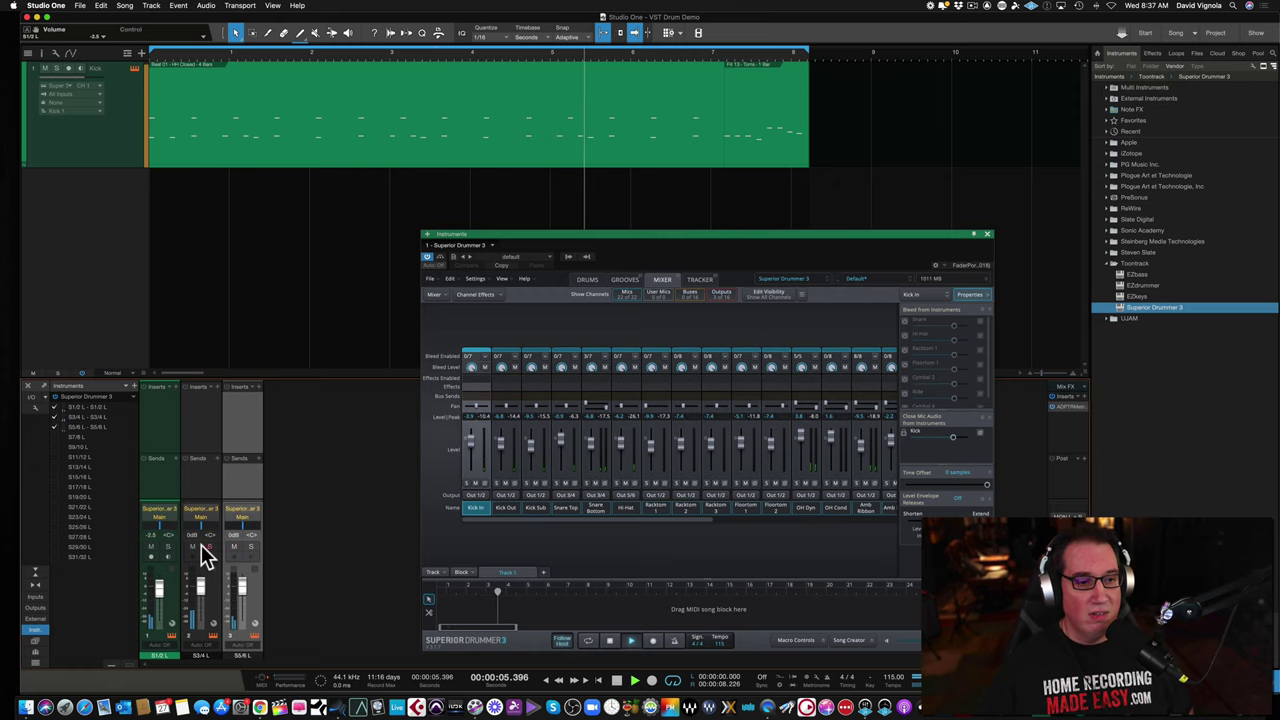
Solo the S1/2 console channel during playback, release the solo and review the outputs assigned to the kick, snare and hi-hat
click(167, 547)
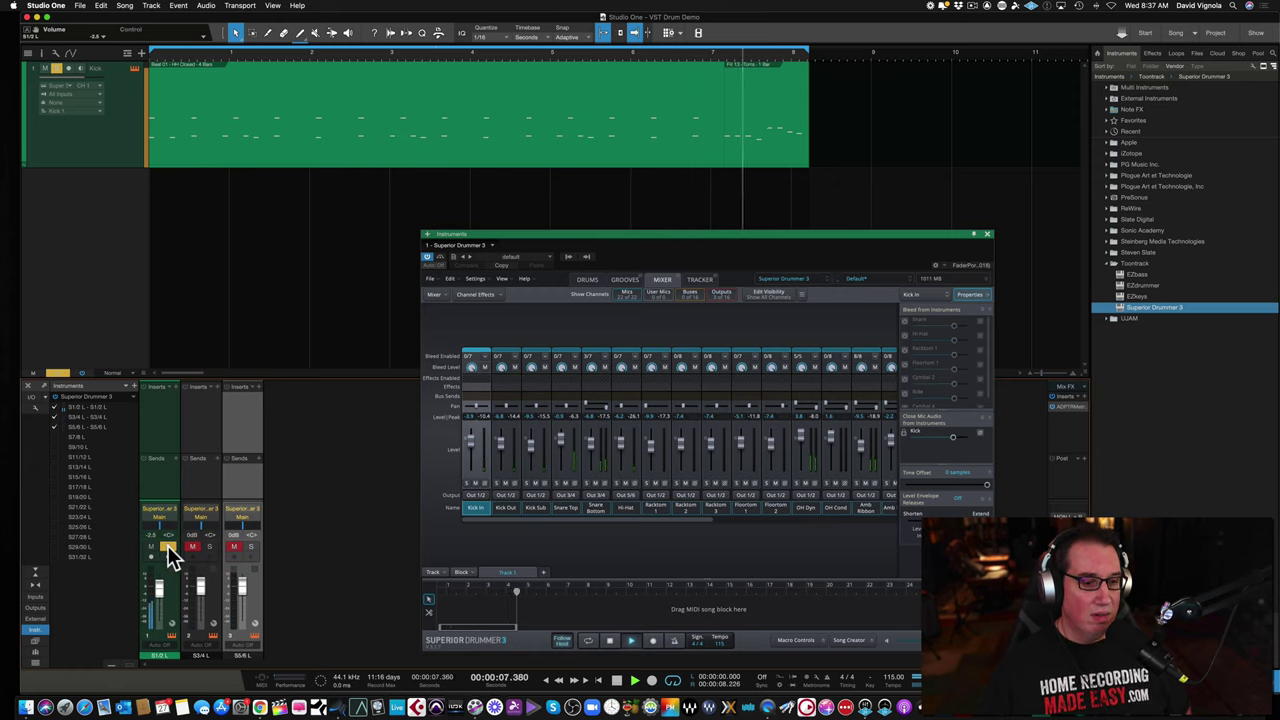
click(167, 547)
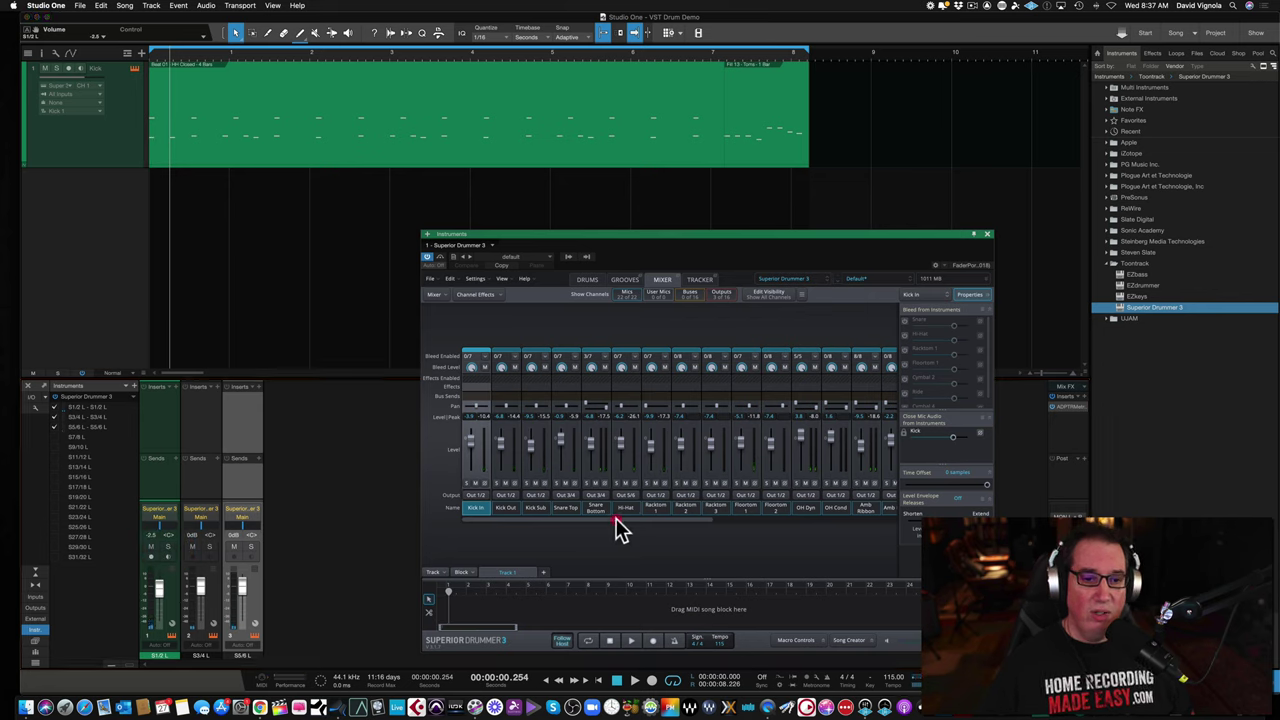
drag(616, 519, 578, 530)
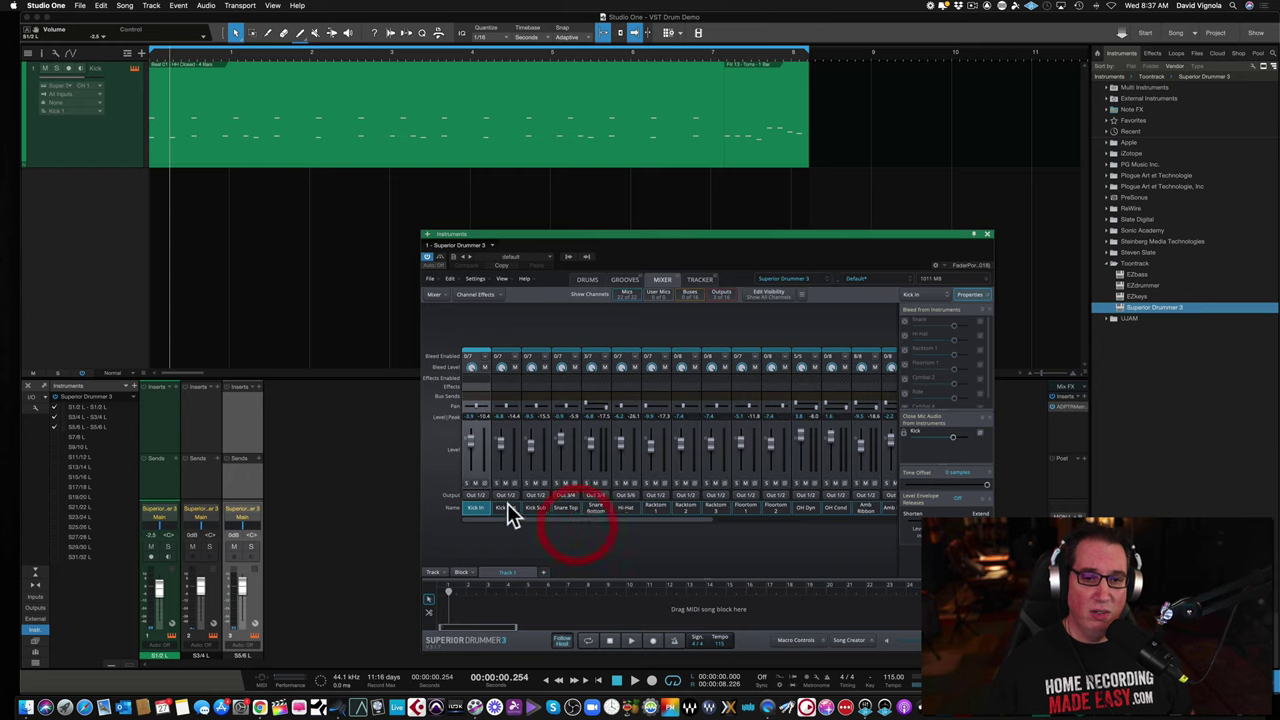
Route the Racktom 1, Racktom 2 and Racktom 3 mixer channels to Out 7/8
click(658, 494)
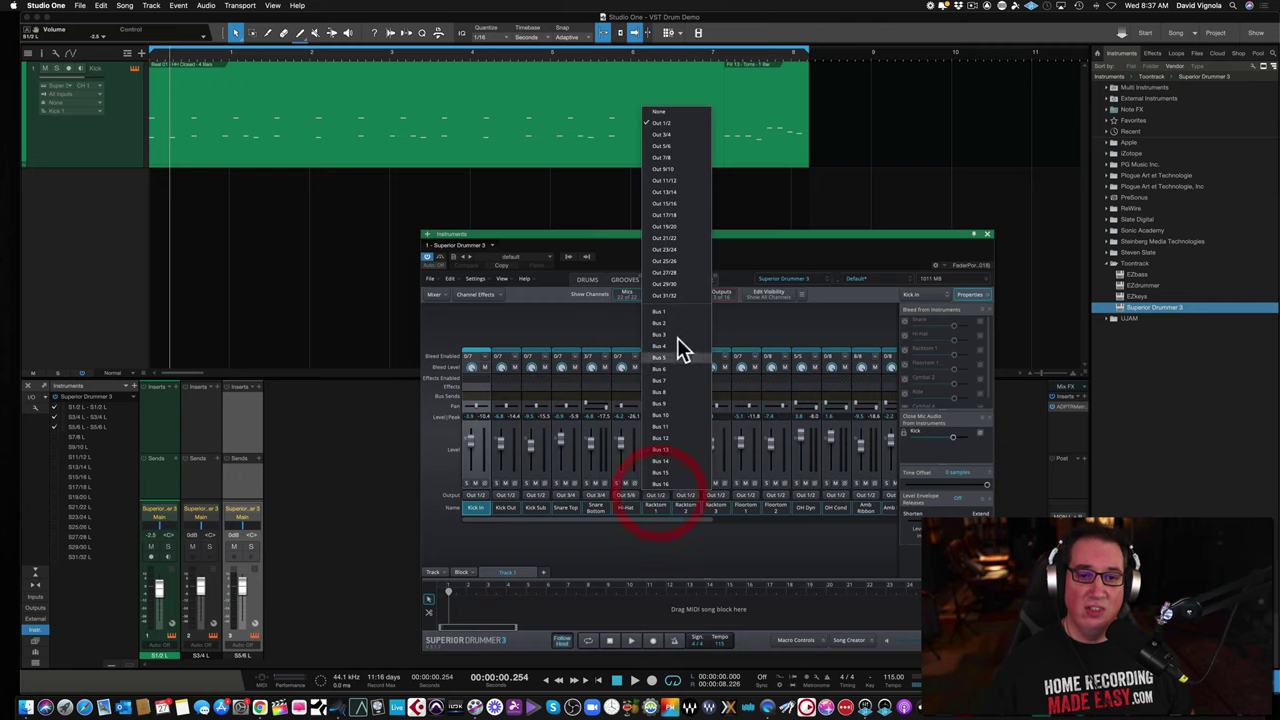
click(667, 168)
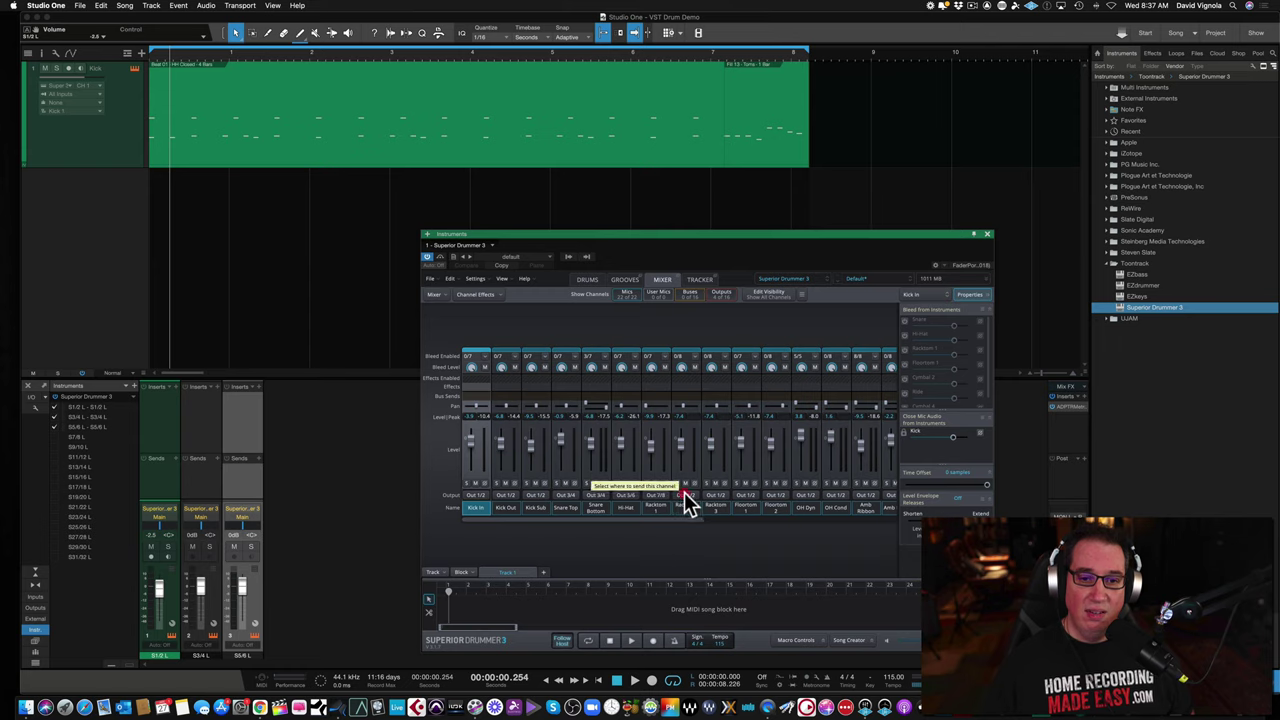
click(685, 494)
click(687, 160)
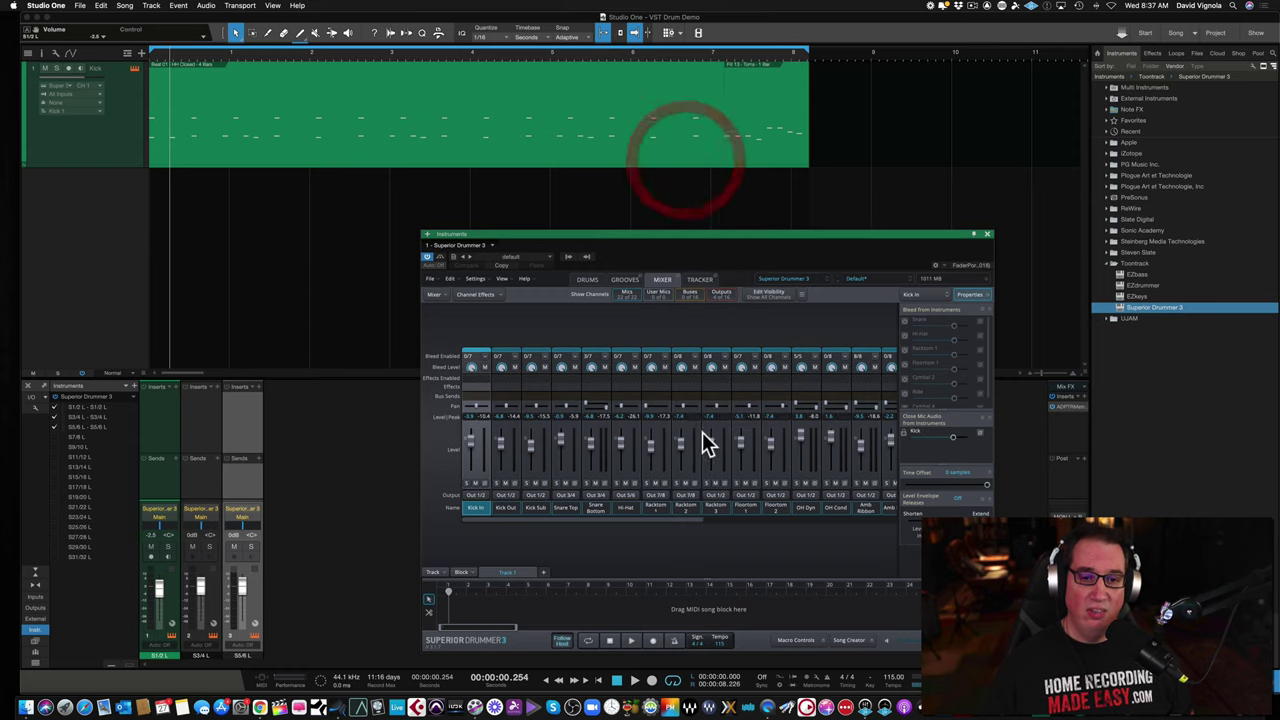
click(712, 494)
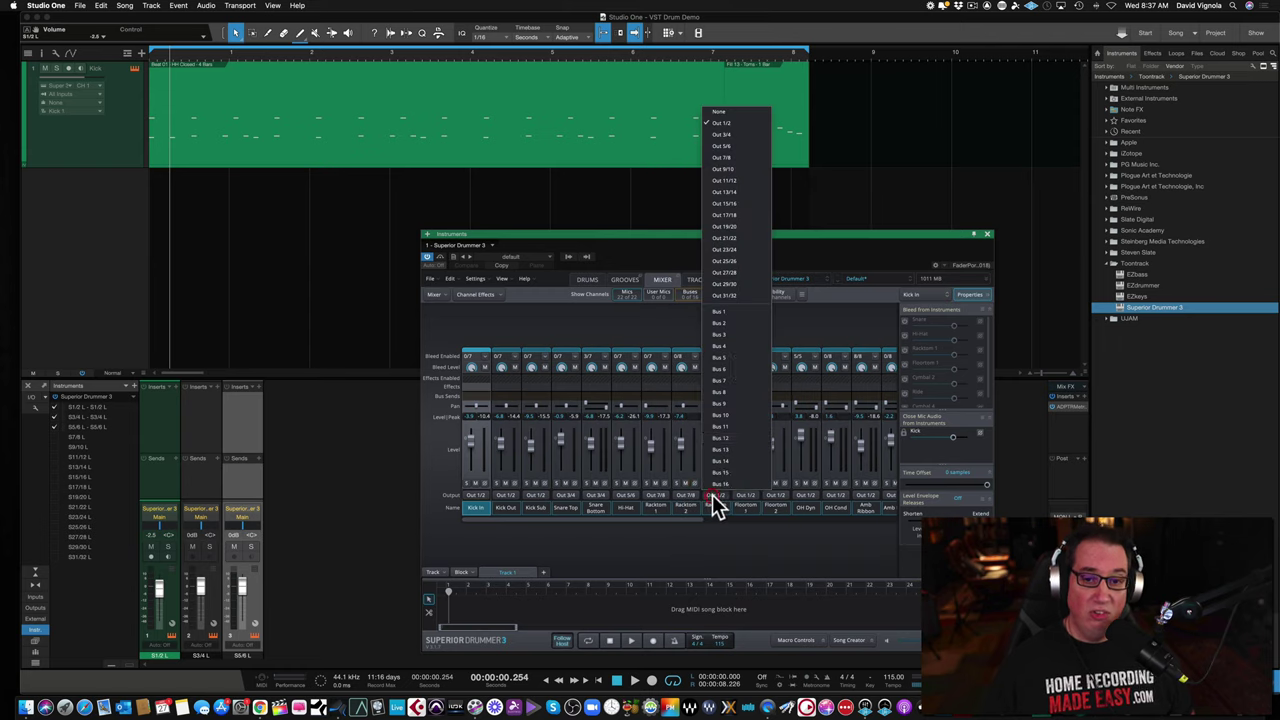
click(732, 159)
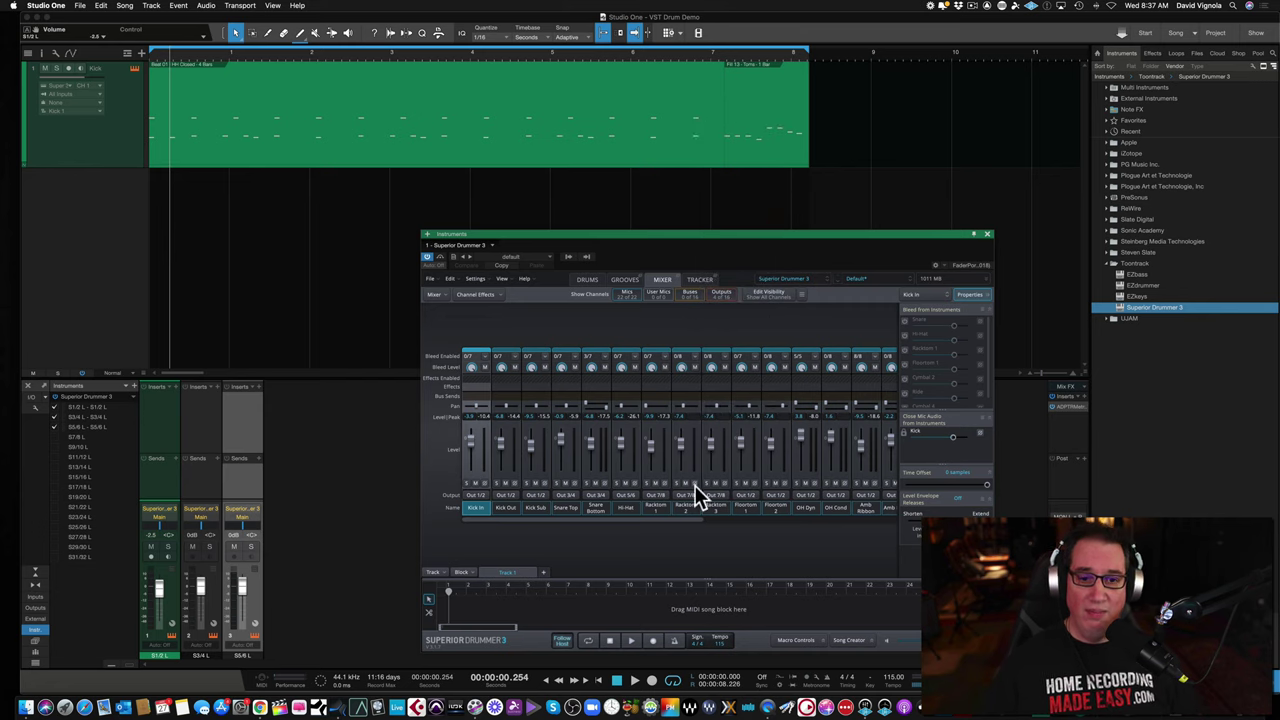
Route the Floortom 1 and Floortom 2 mixer channels to Out 7/8
click(744, 494)
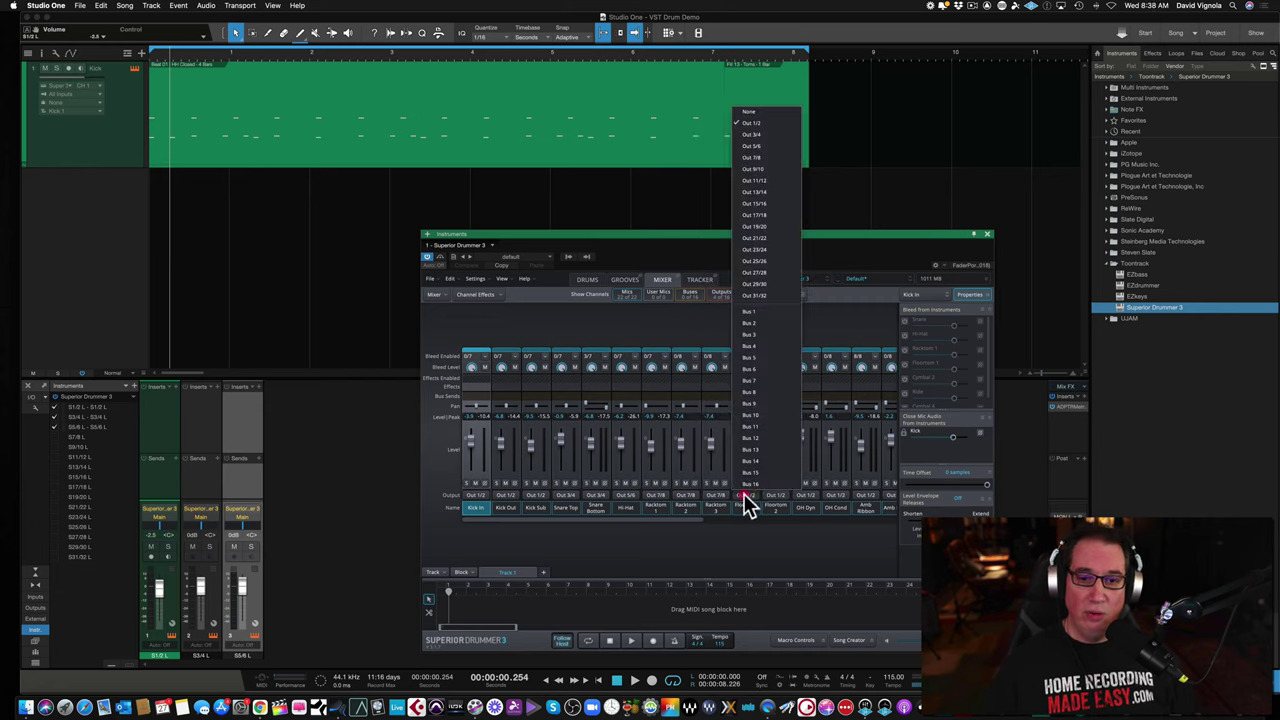
click(744, 158)
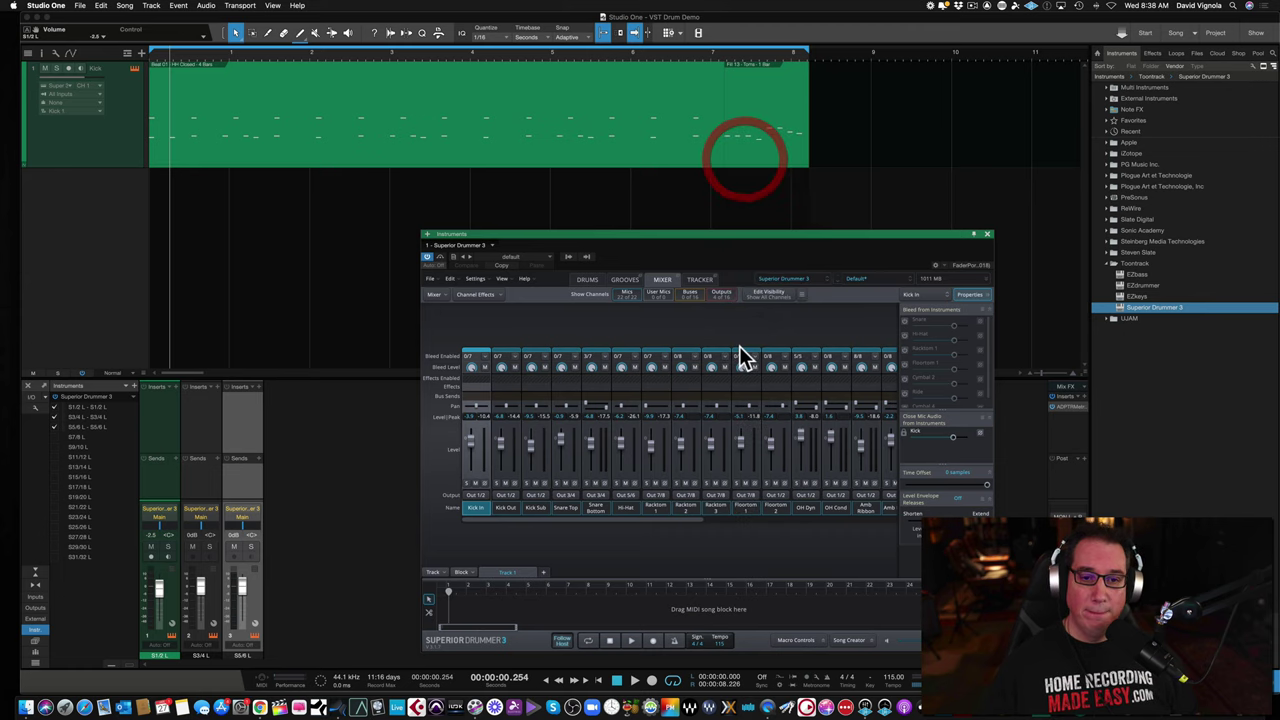
drag(661, 517, 715, 515)
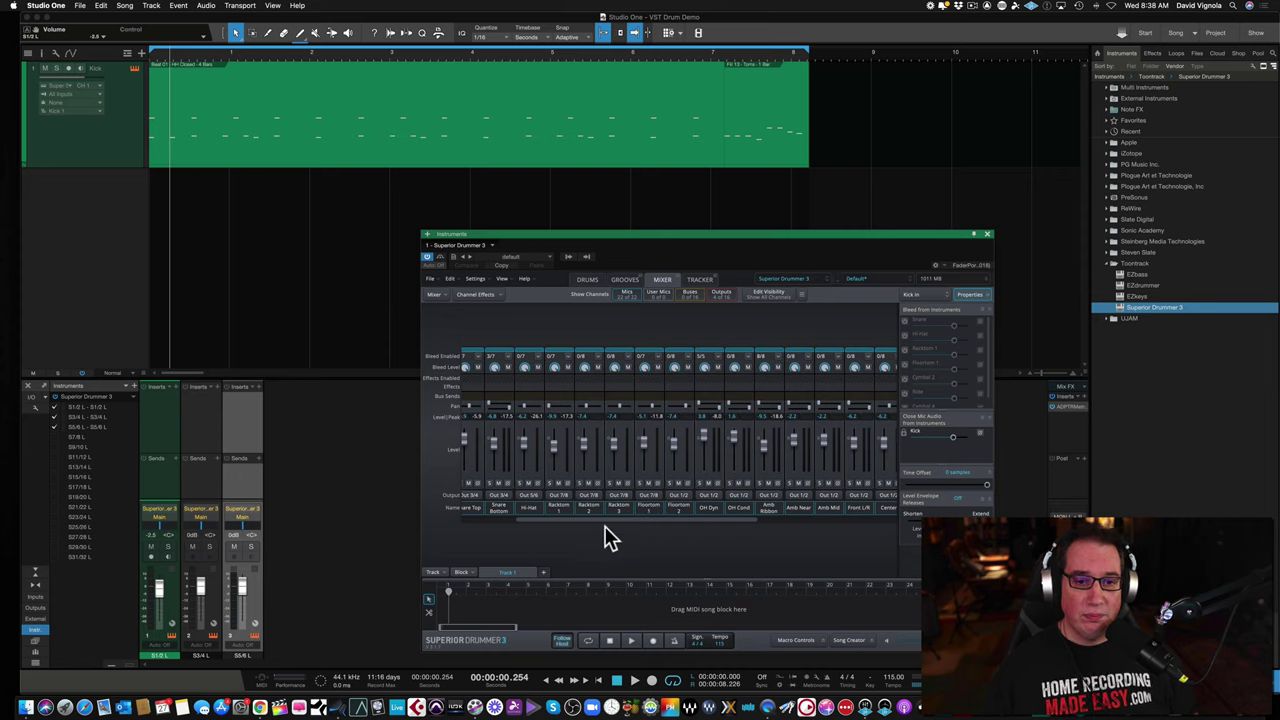
click(680, 494)
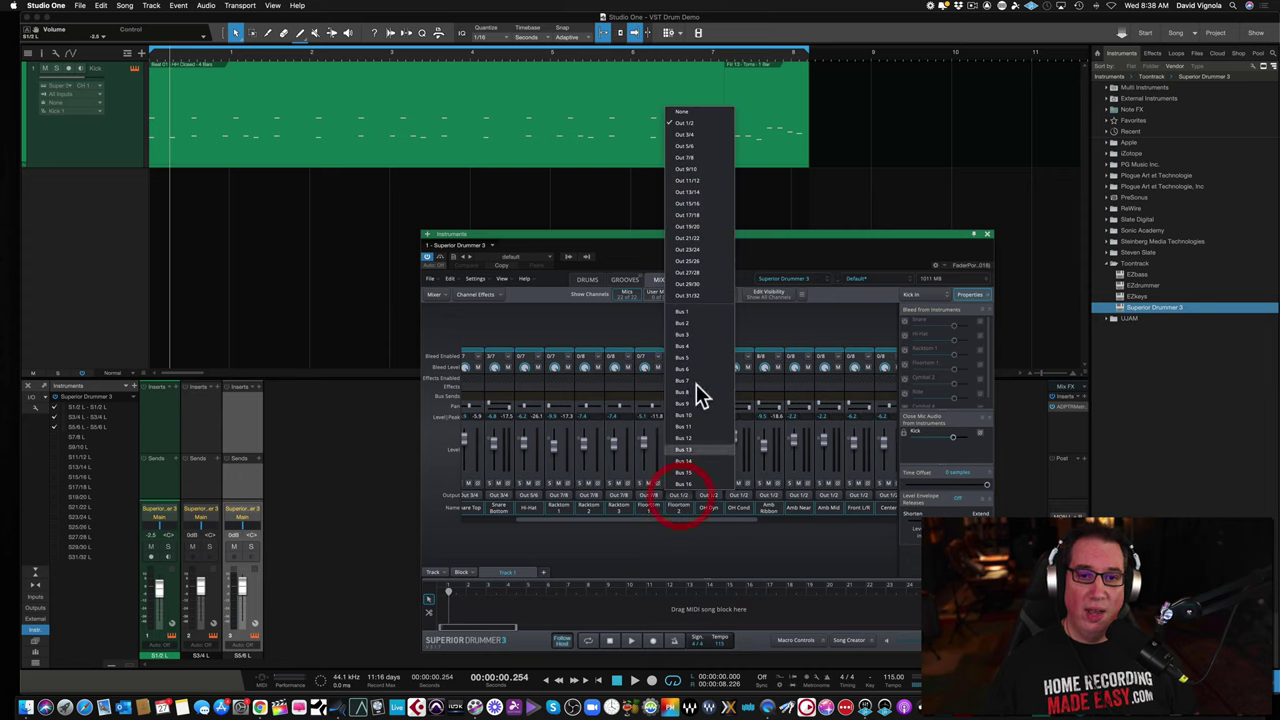
click(683, 160)
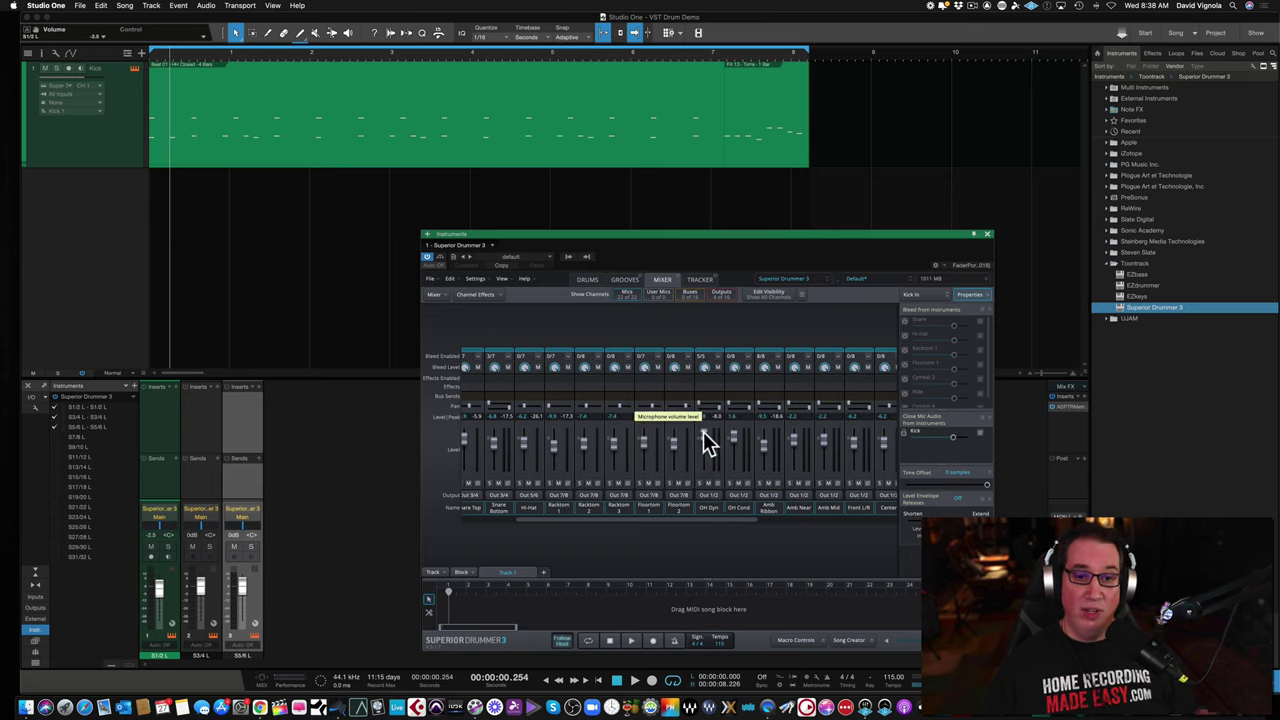
Pull the OH Dyn, OH Cond, Amb Ribbon, Amb Near and Amb Mid levels all the way down to Off
drag(735, 443, 740, 514)
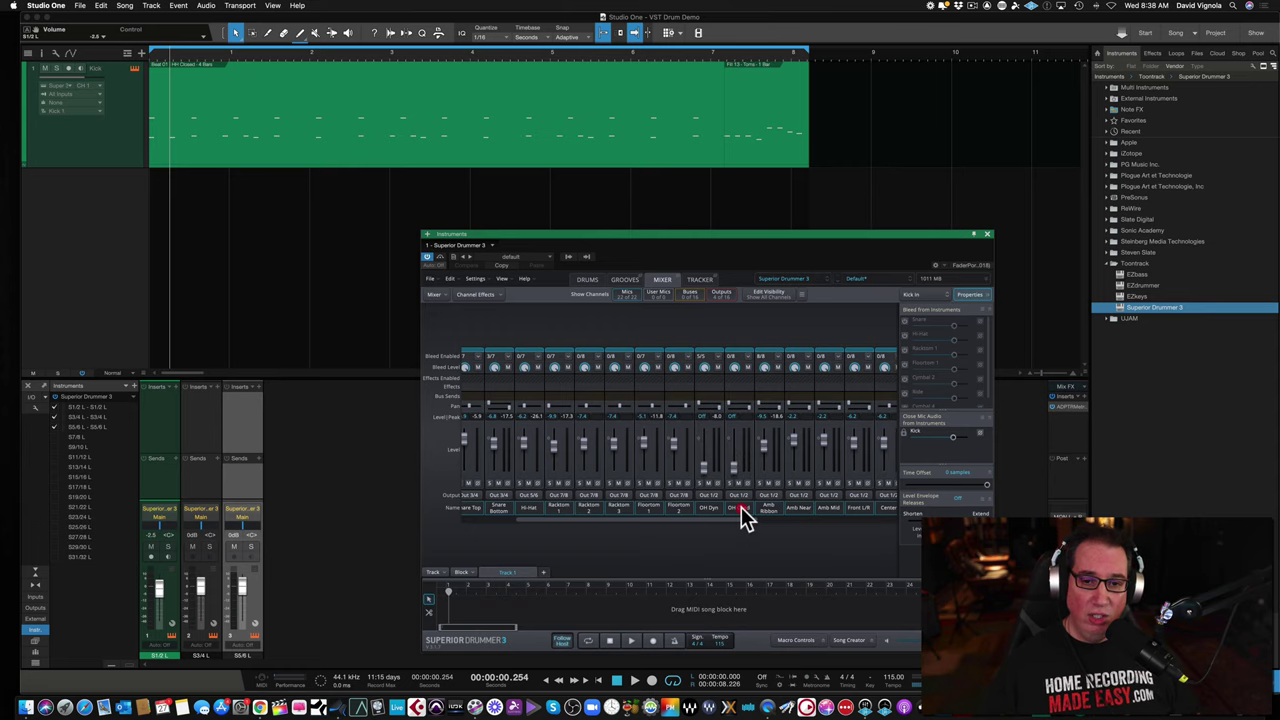
drag(765, 446, 765, 521)
drag(795, 440, 790, 515)
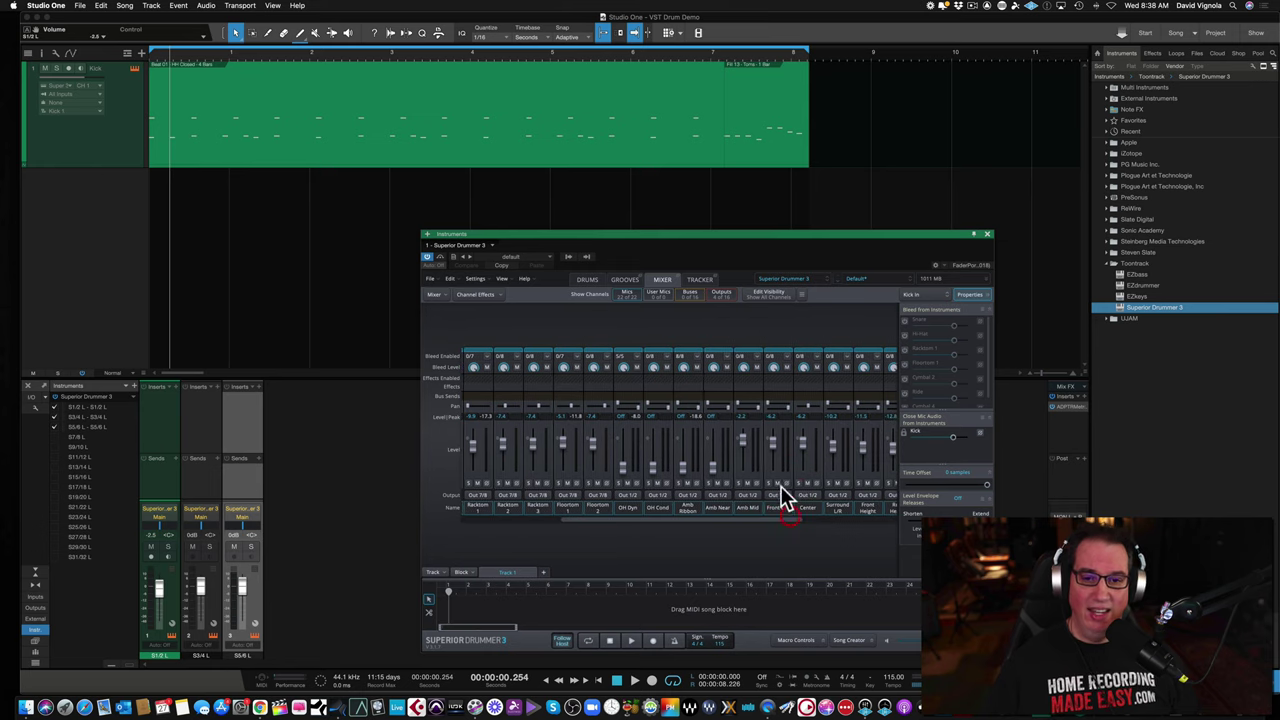
drag(748, 447, 755, 522)
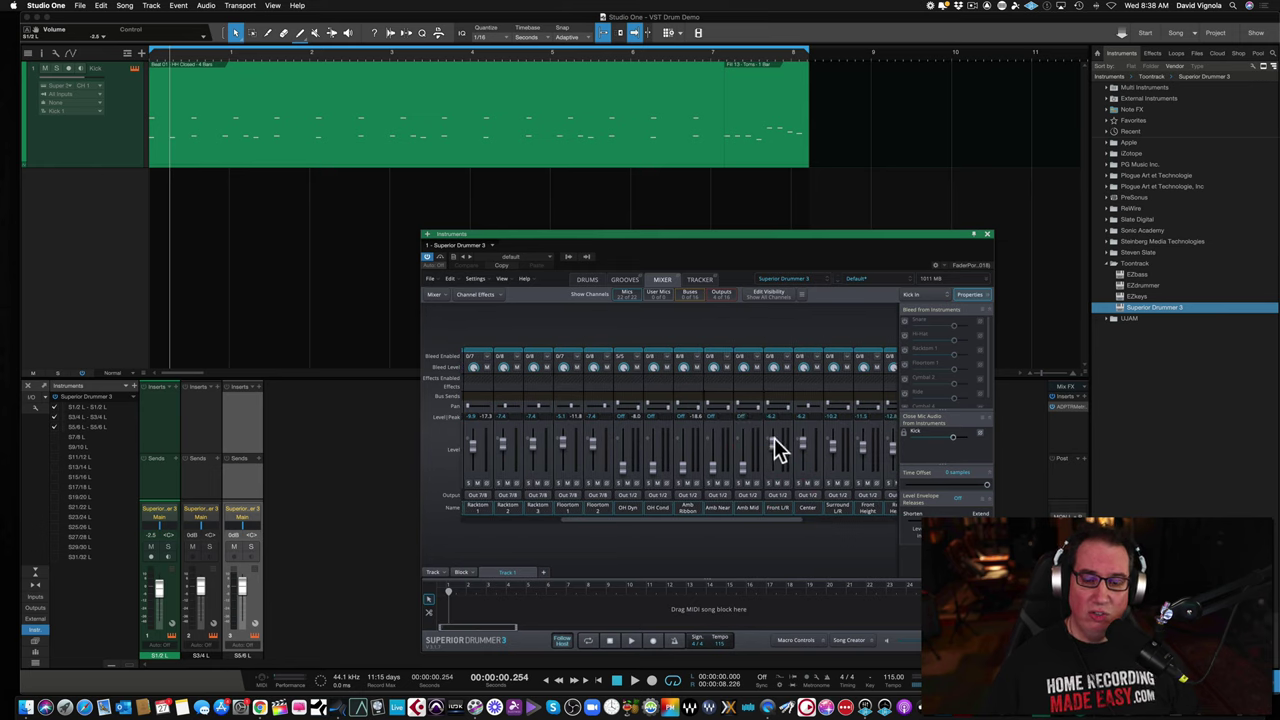
Pull the Front L/R, Center, Surround L/R, Front Height, Rear Height and Rear Ht Wide levels down to Off
drag(772, 442, 812, 505)
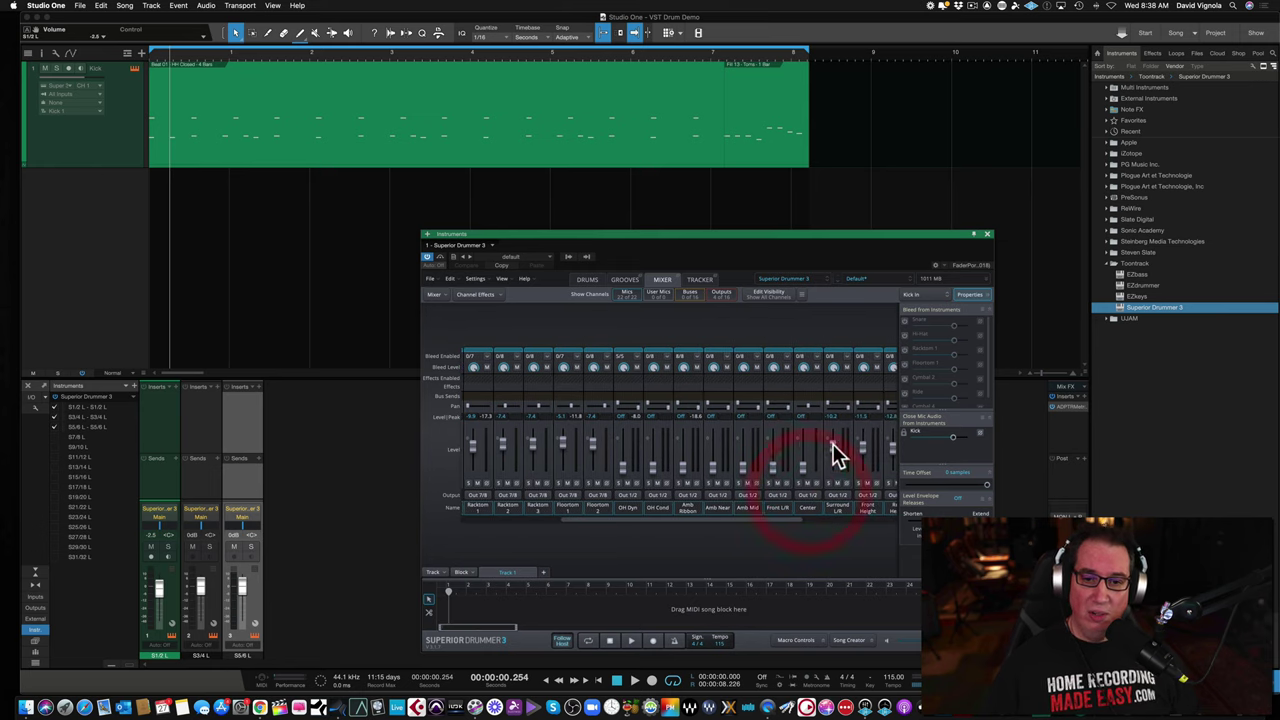
drag(834, 449, 837, 508)
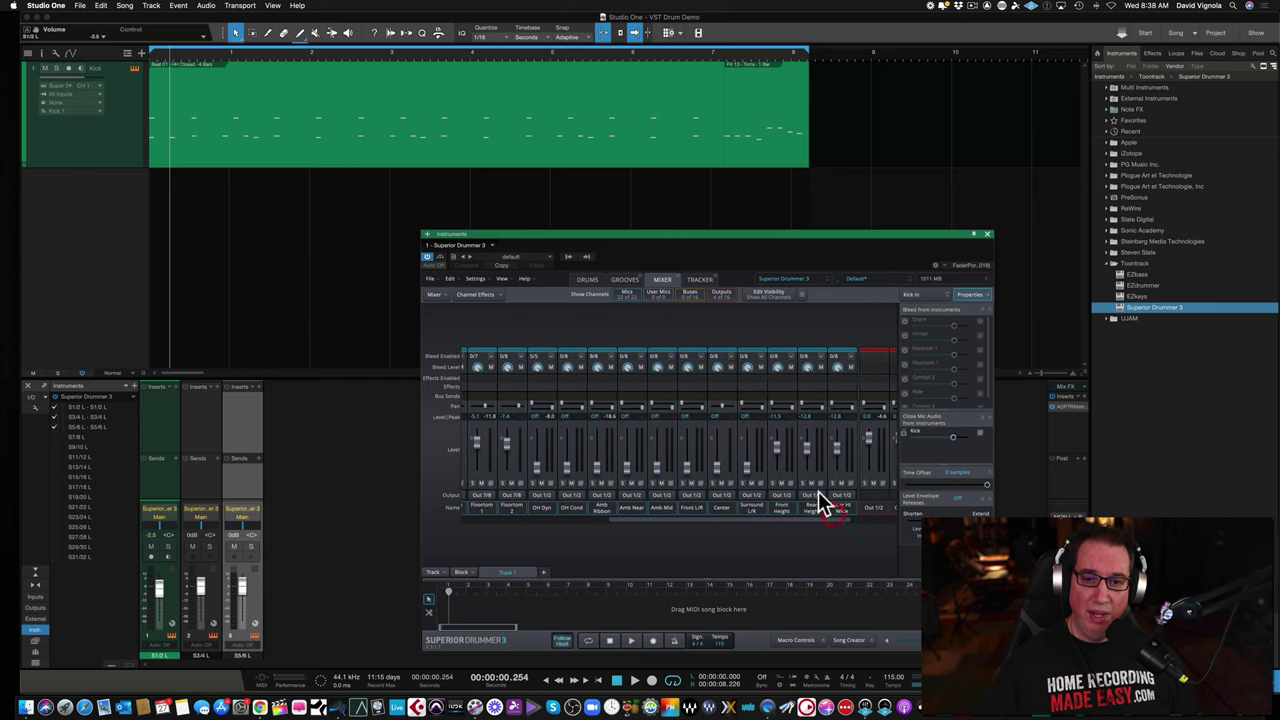
drag(774, 451, 786, 503)
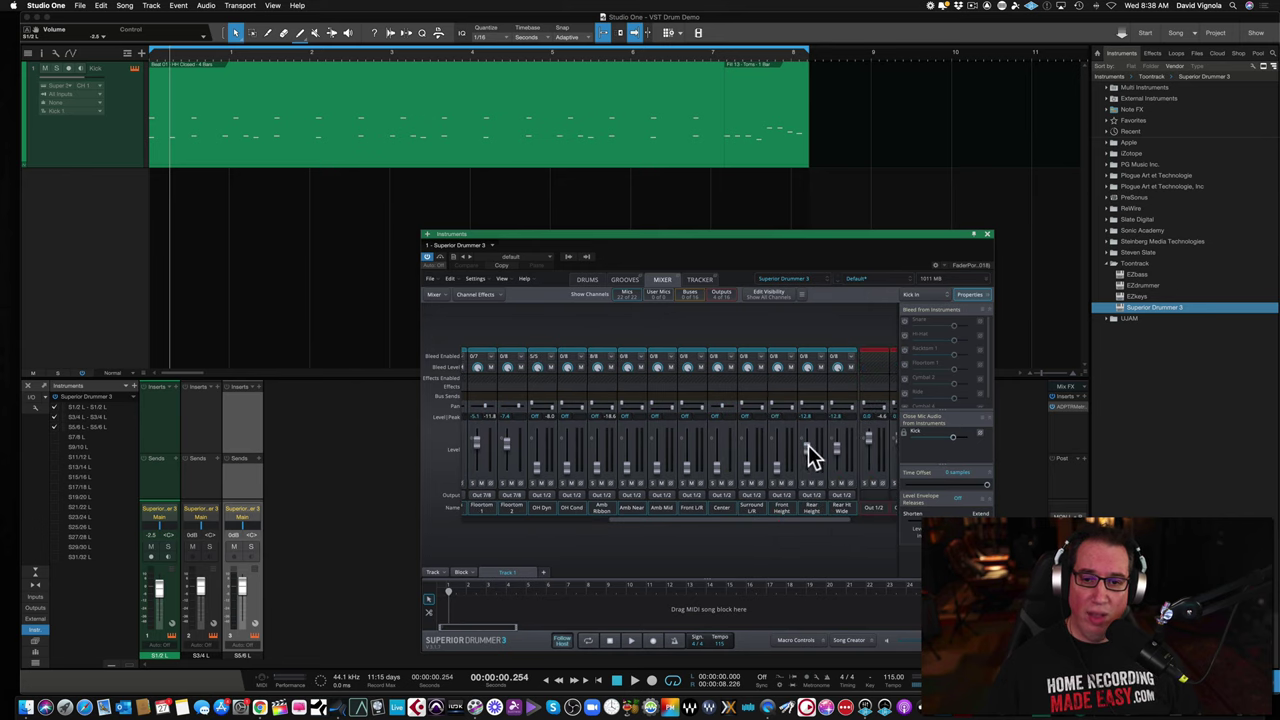
drag(811, 451, 814, 503)
drag(837, 451, 905, 523)
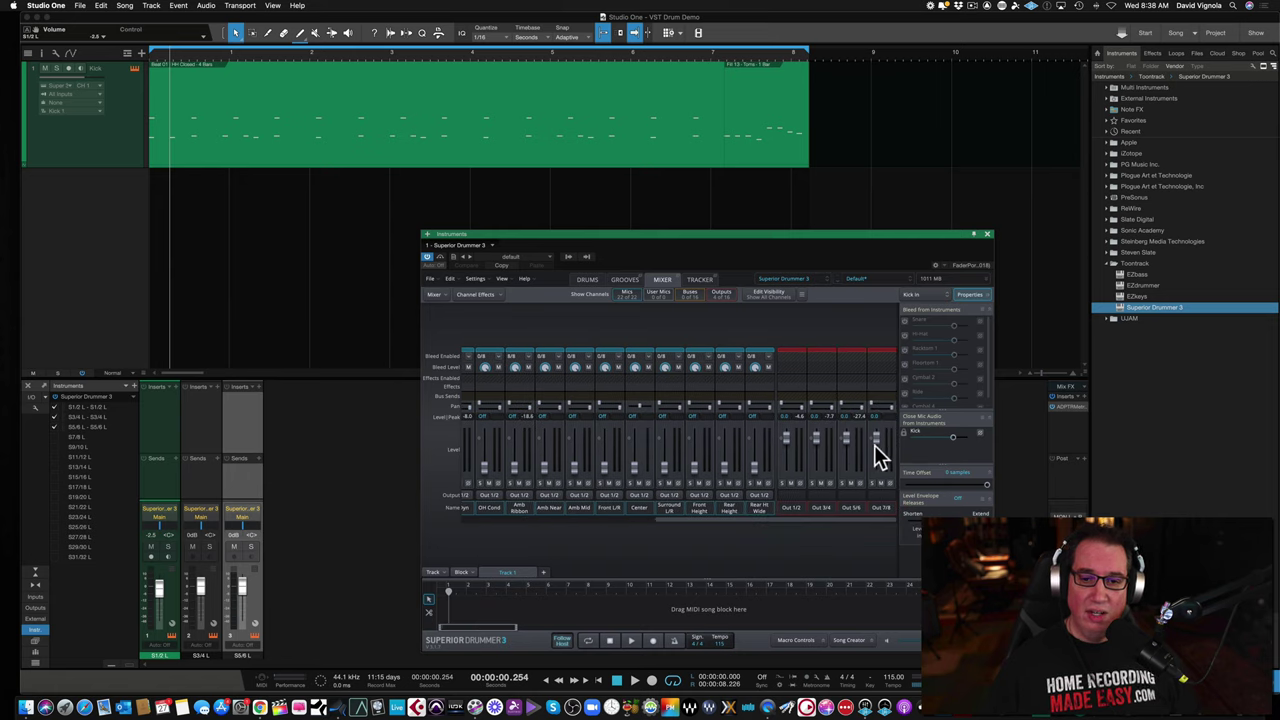
Play the song from the start and briefly solo S1/2, S3/4 and S5/6 in turn, leaving no solo active
drag(759, 518, 482, 505)
click(465, 507)
key(space)
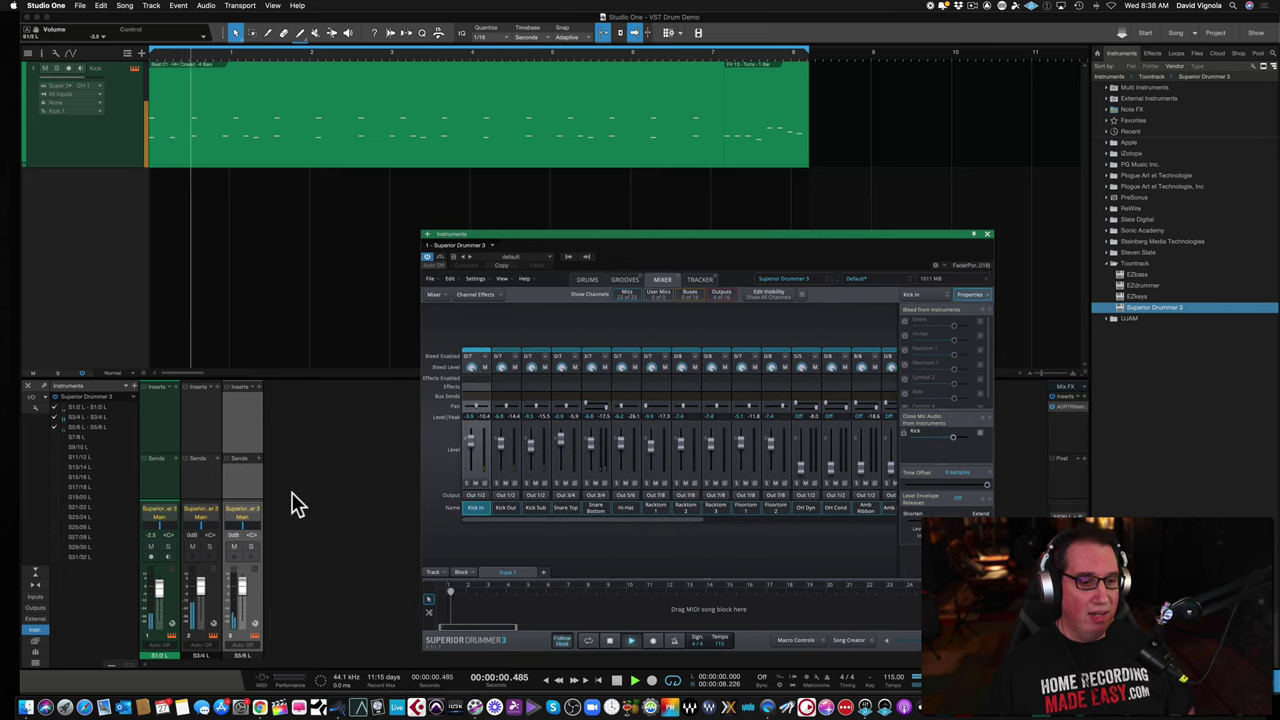
click(167, 546)
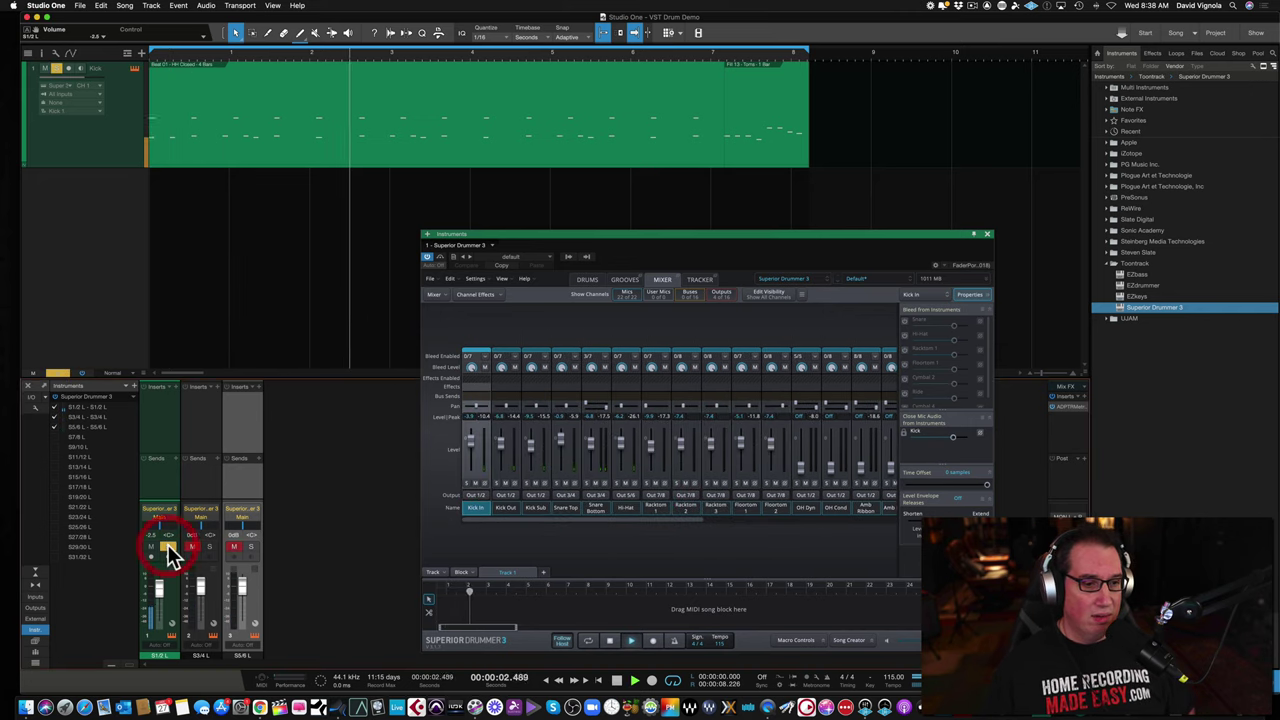
click(167, 546)
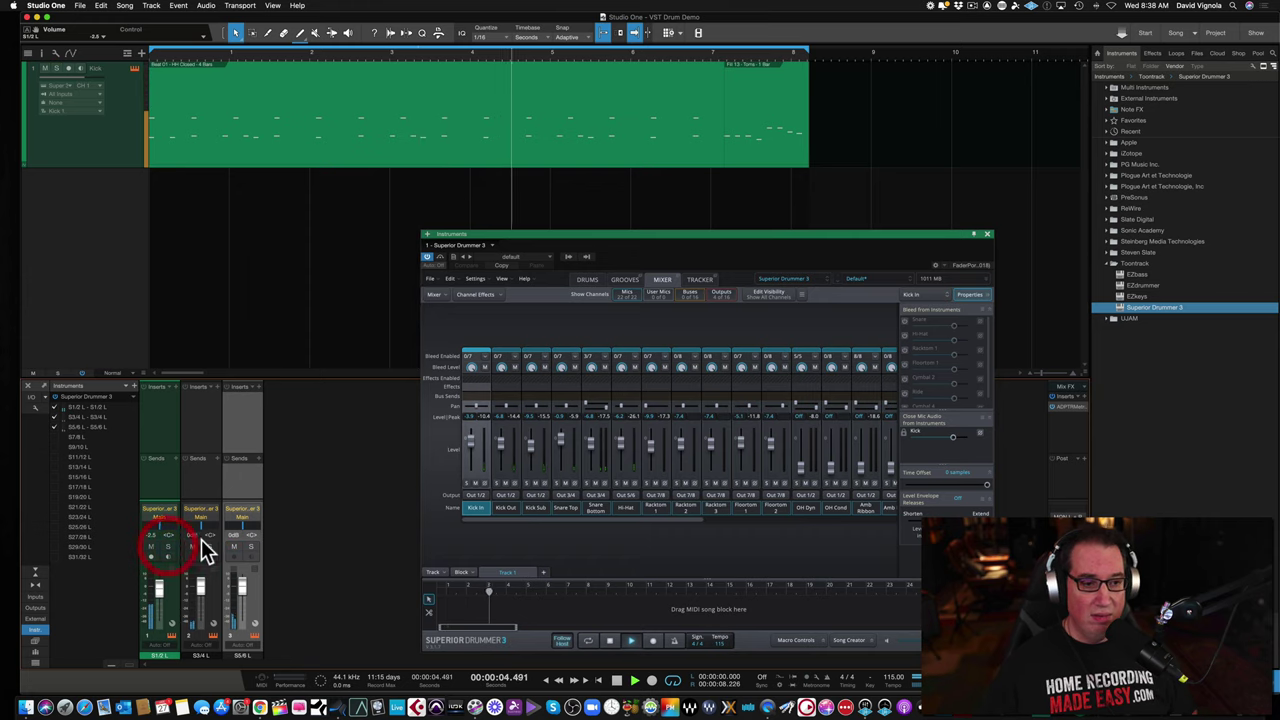
click(207, 546)
click(207, 546)
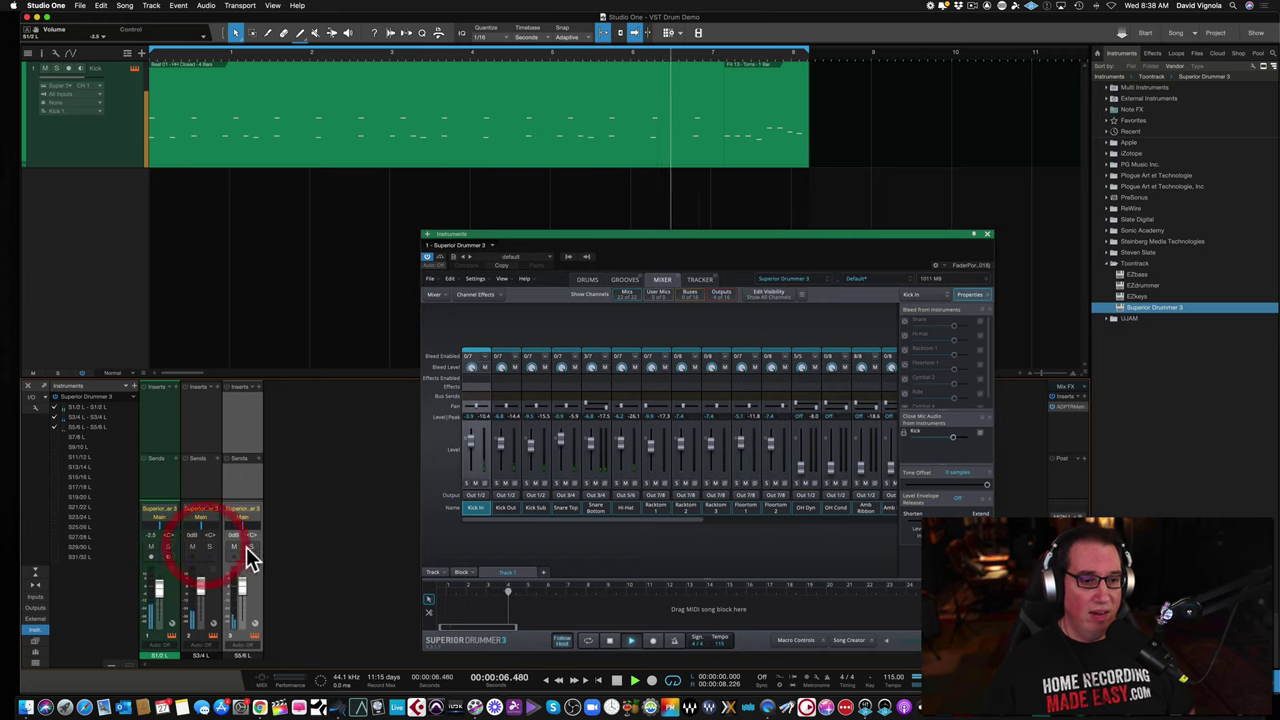
click(251, 546)
click(250, 547)
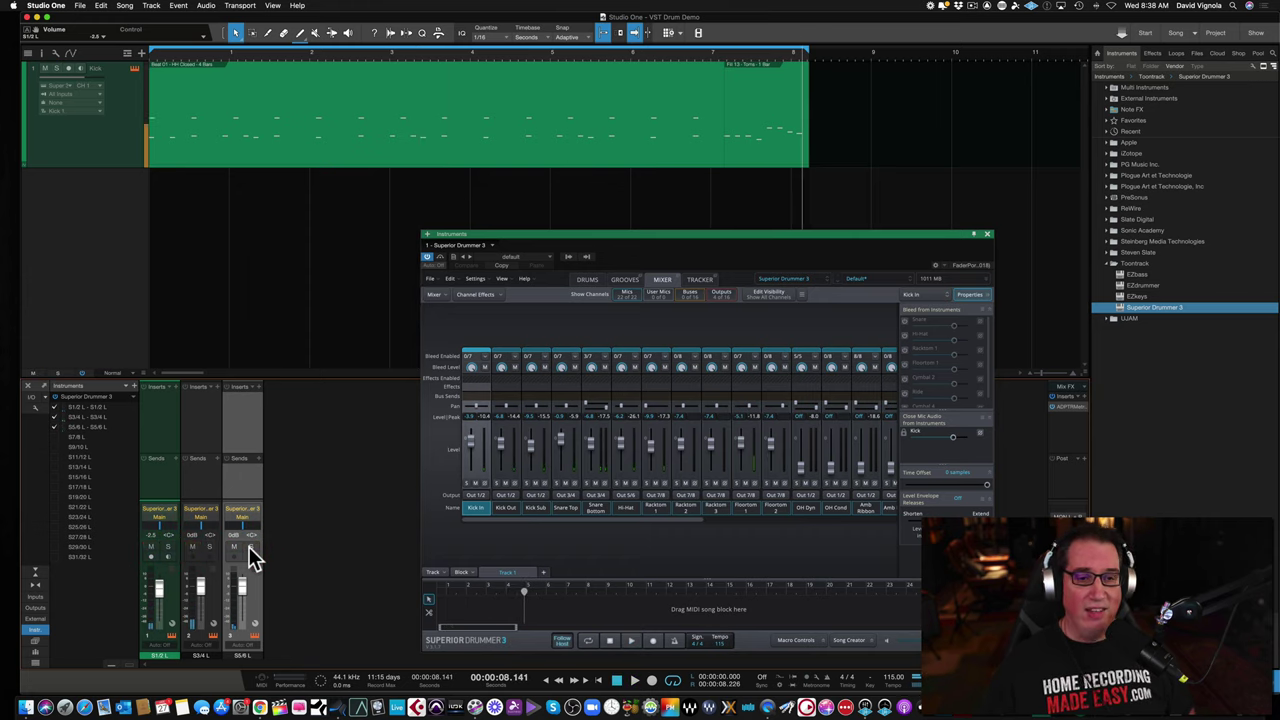
Rename the console channels S1/2, S3/4 and S5/6 as Kick, Sanre and Hats
click(162, 653)
double_click(162, 653)
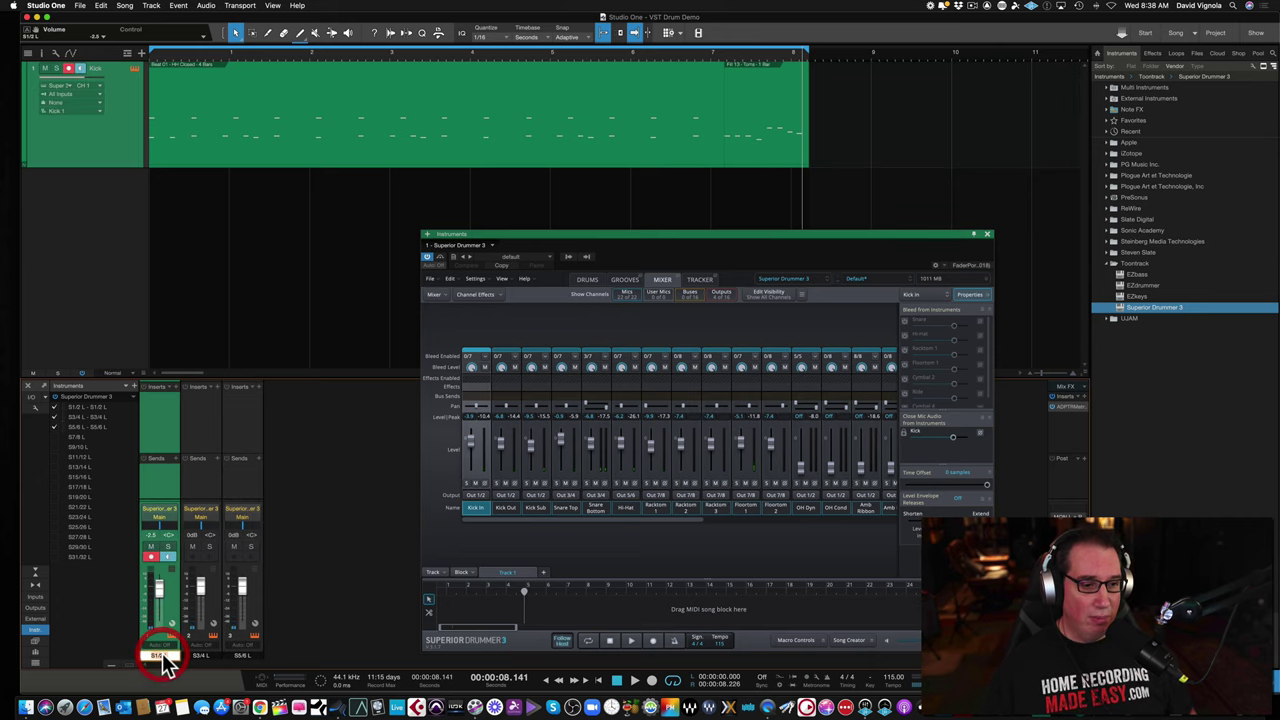
text(Kick)
key(Tab)
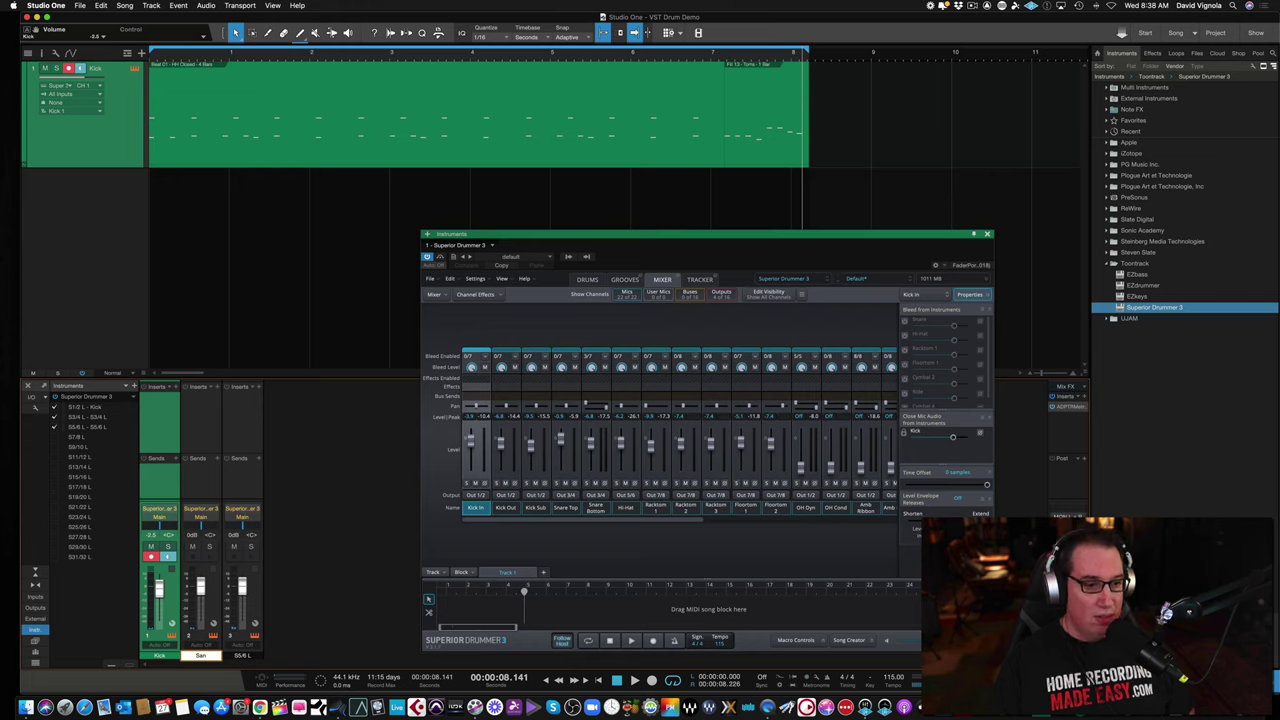
key(Tab)
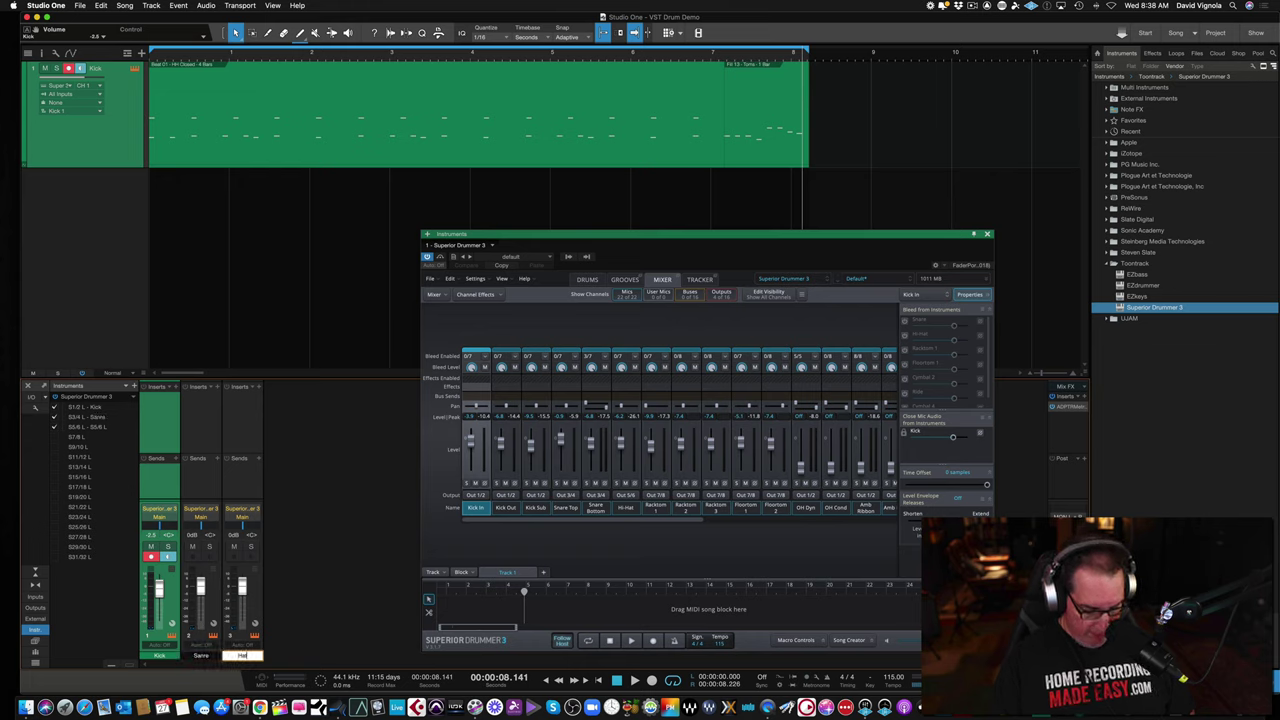
key(Return)
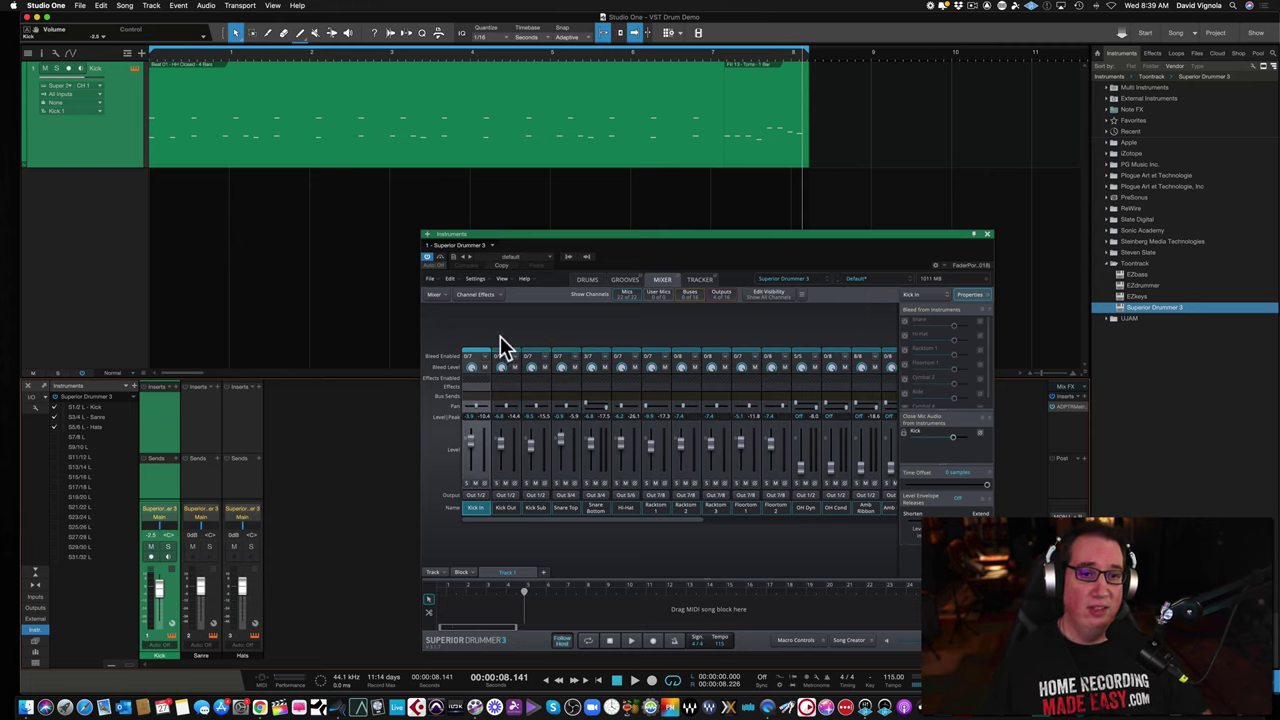
Raise the Kick In, Kick Out and Kick Sub levels in the drum mixer and the console Kick fader to about -1.8 dB
drag(523, 241, 491, 237)
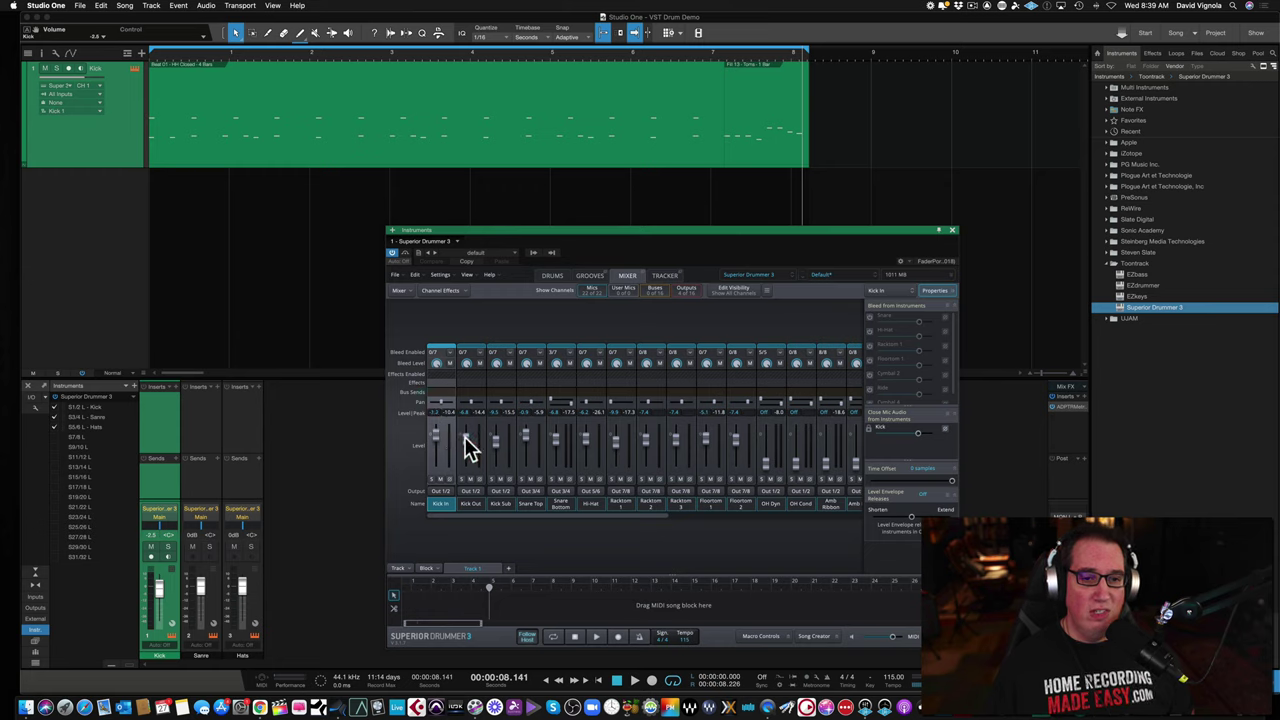
drag(466, 443, 494, 449)
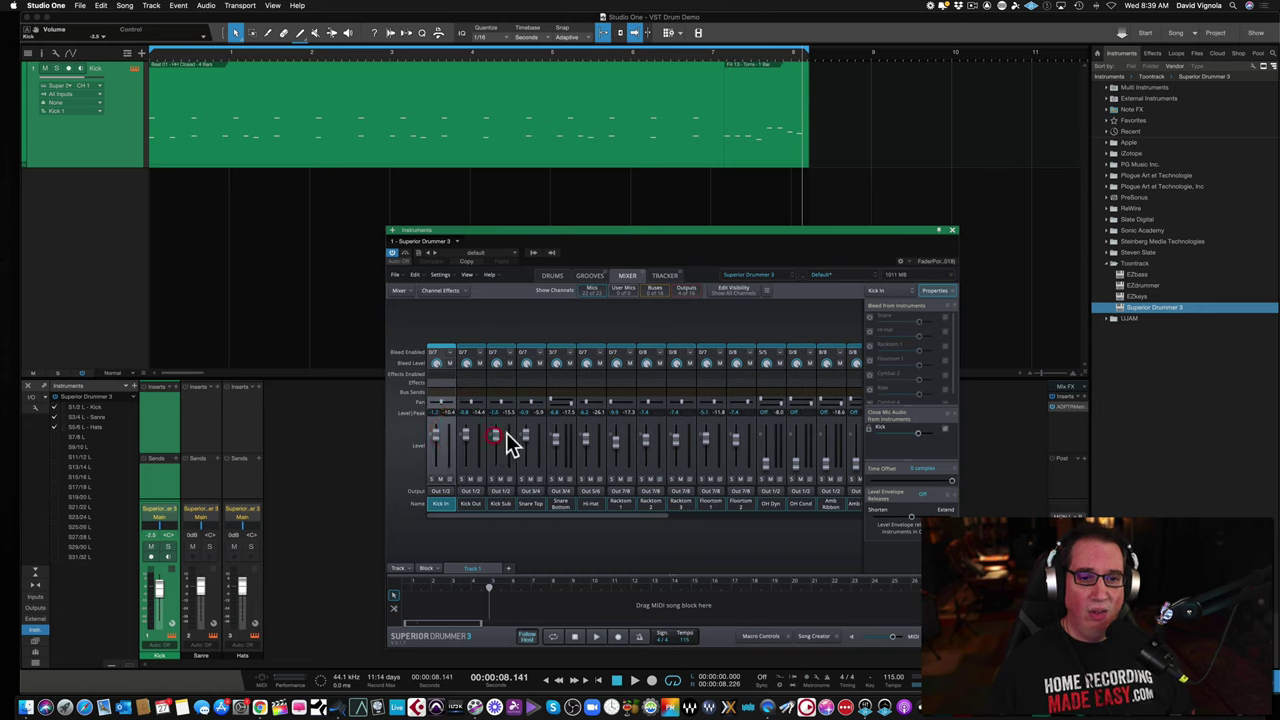
click(551, 443)
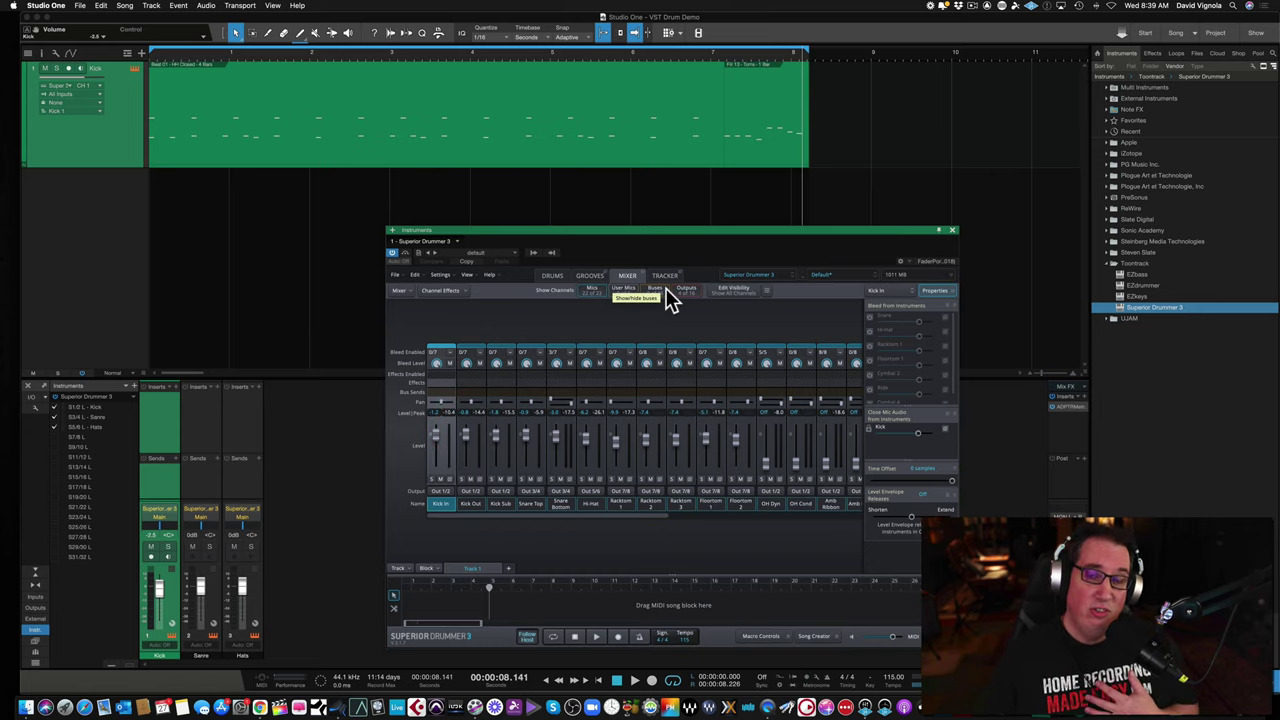
drag(157, 592, 156, 583)
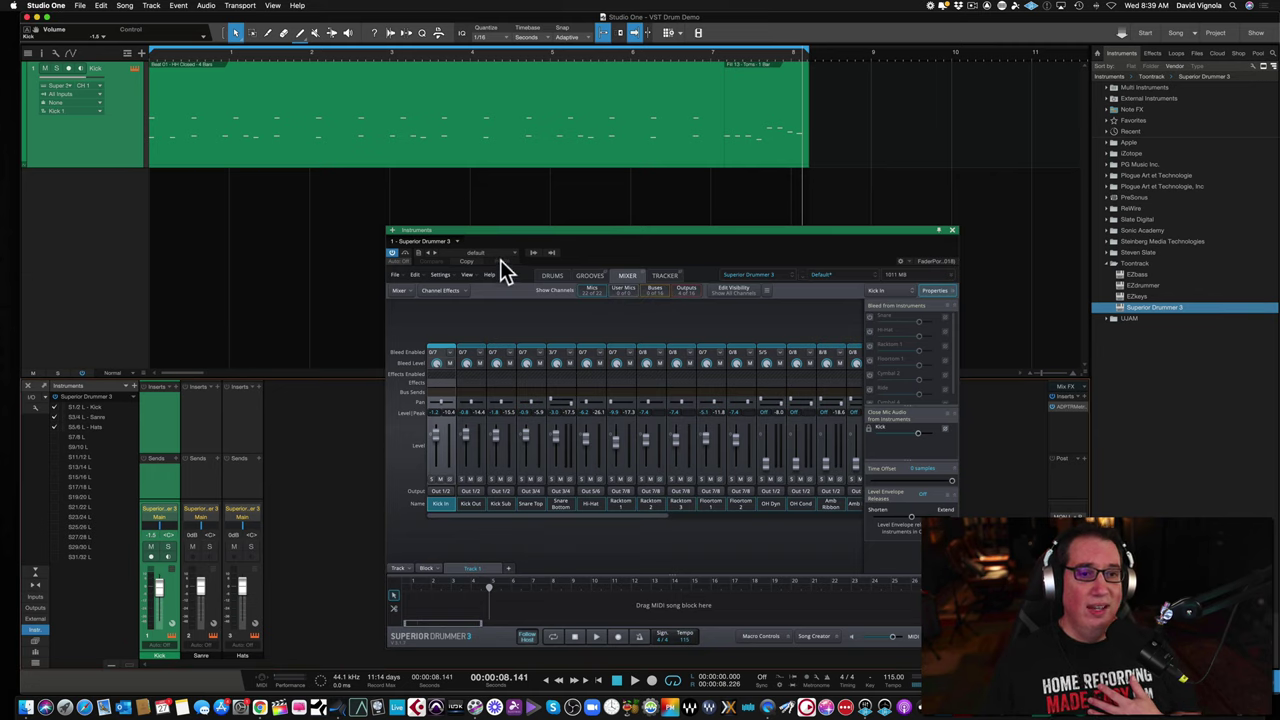
Show the Superior Drummer 3 drum kit view and move the instrument window closer to the console channels
click(556, 275)
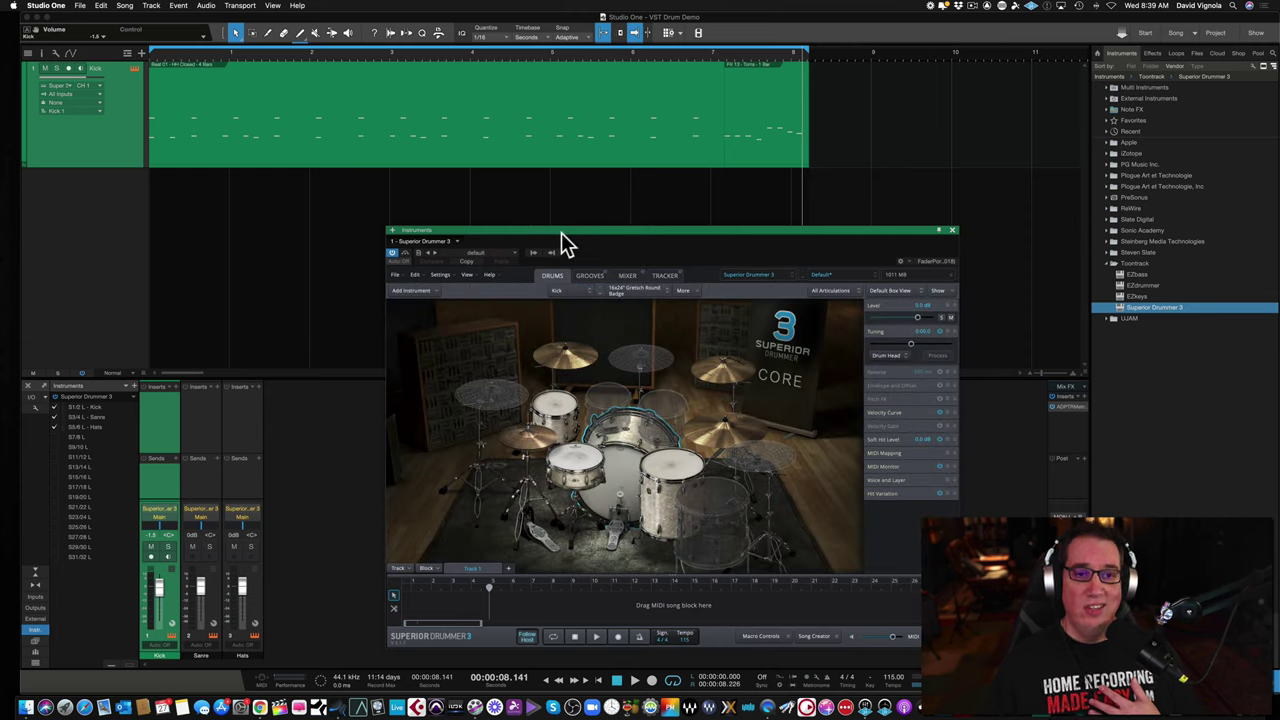
drag(561, 235, 513, 230)
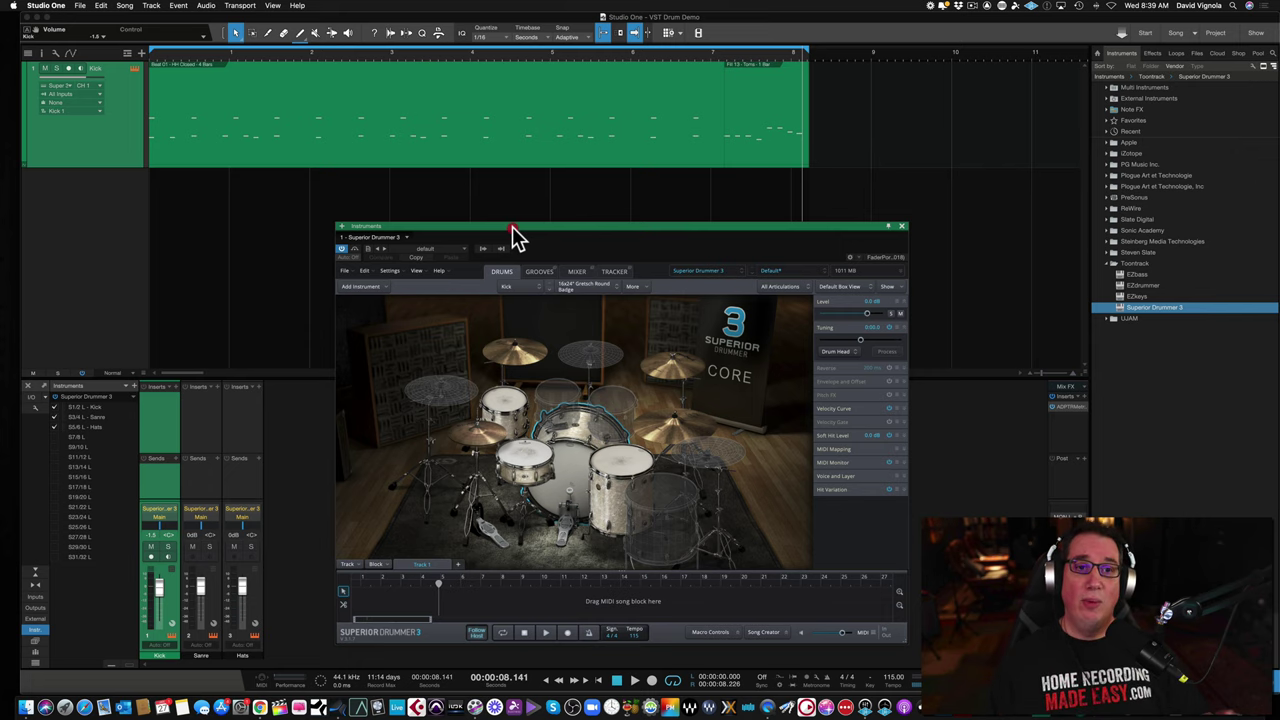
drag(512, 227, 512, 229)
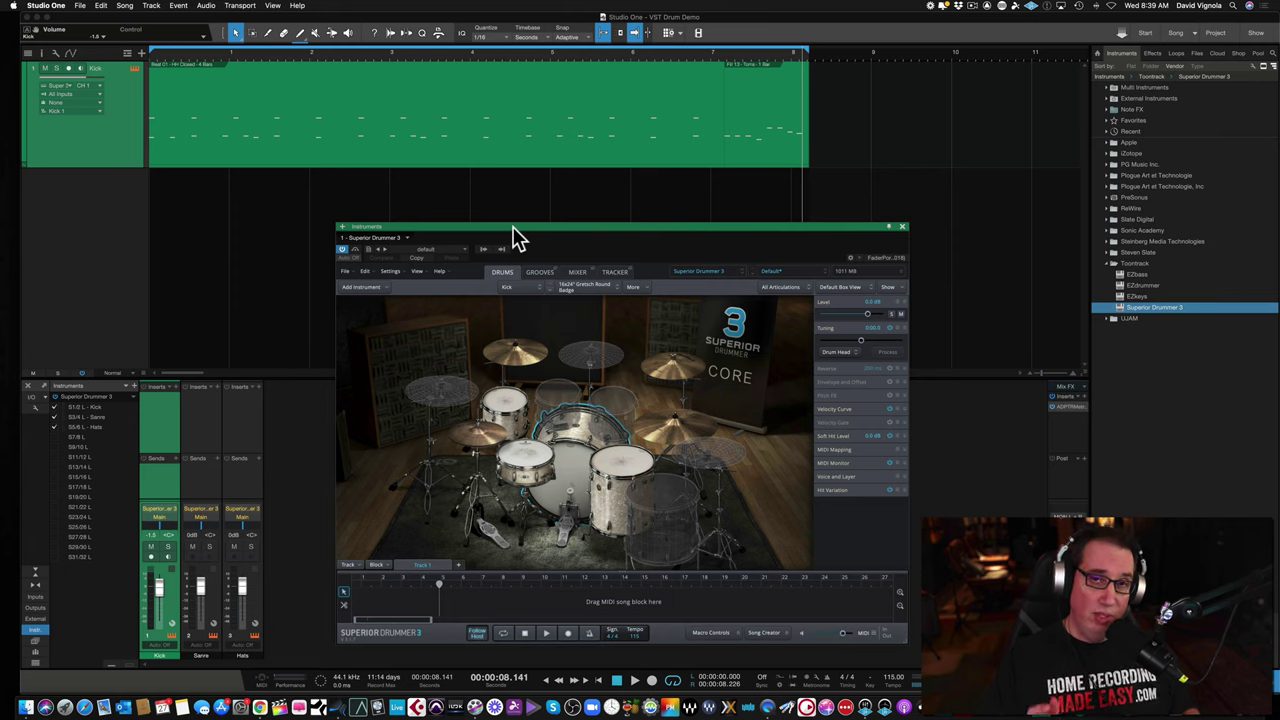